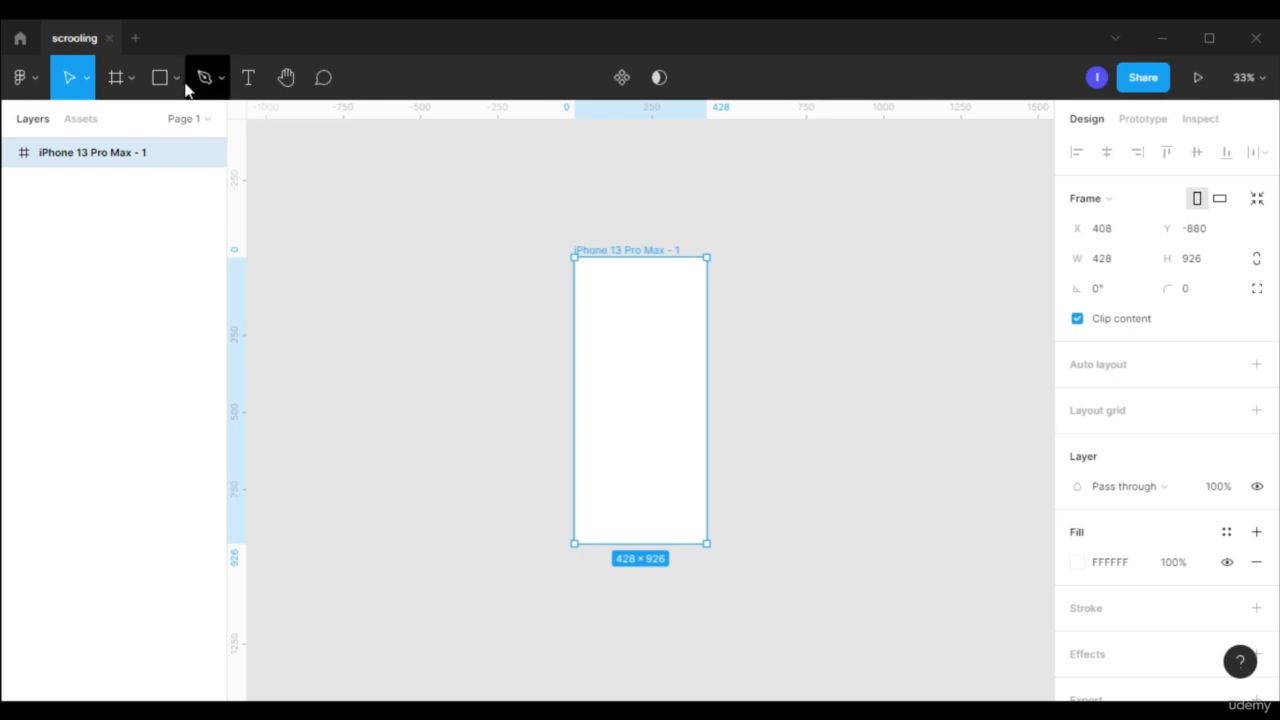
# - Draw a 121 × 121 circle beside the iPhone frame and duplicate it into a horizontal row of six spaced 25 apart
pyautogui.click(176, 79)
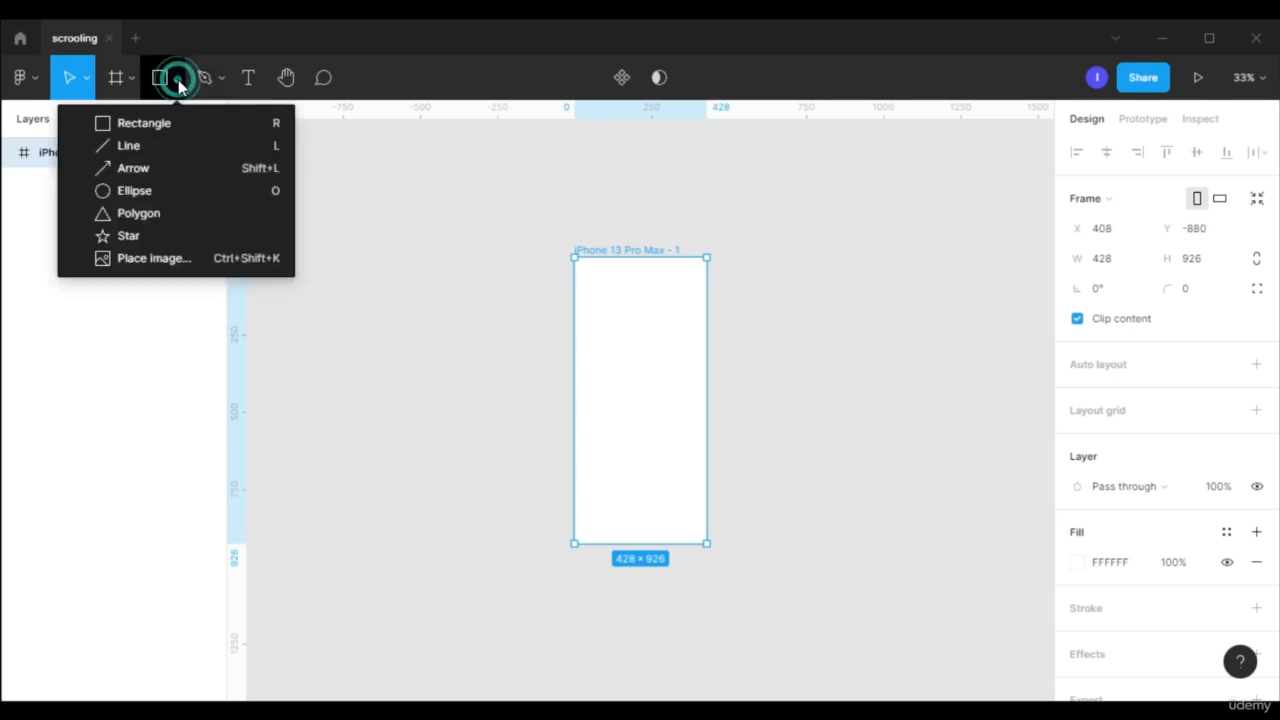
pyautogui.click(200, 189)
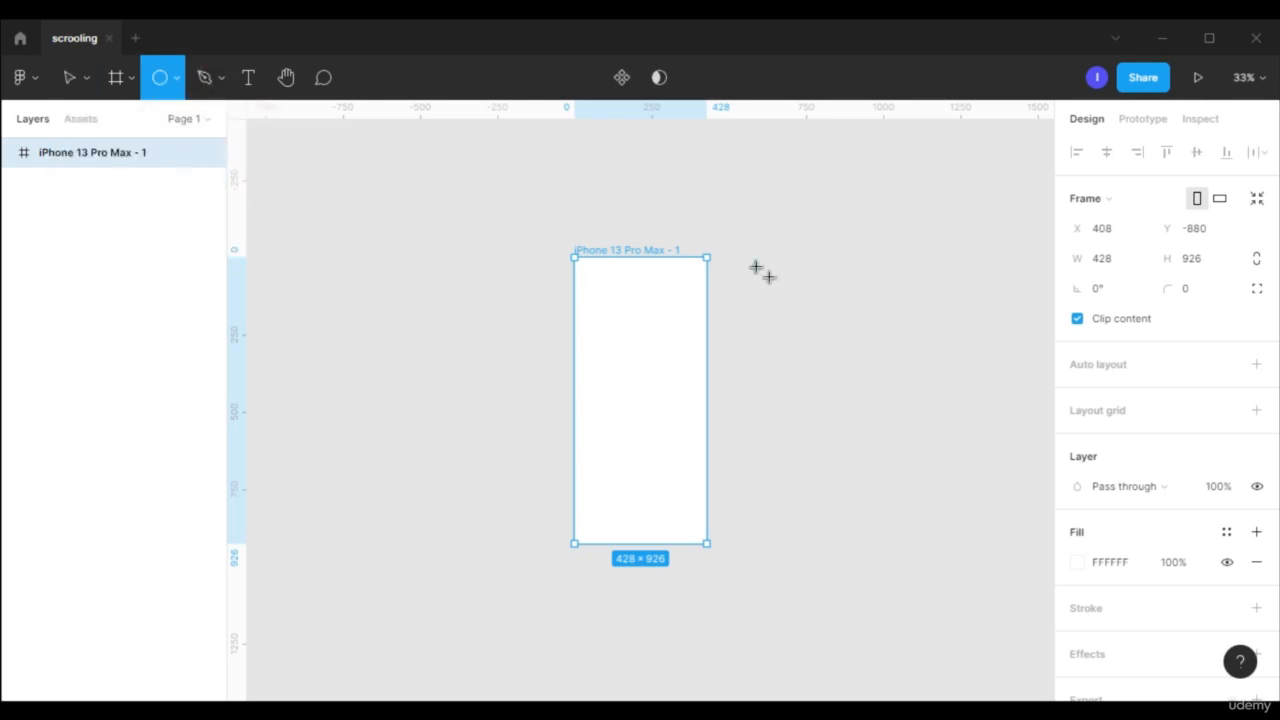
pyautogui.moveTo(755, 266); pyautogui.dragTo(950, 289)
pyautogui.hotkey('ctrl', 'd')
pyautogui.keyDown('shift'); pyautogui.click(777, 290); pyautogui.keyUp('shift')
pyautogui.keyDown('shift'); pyautogui.click(811, 292); pyautogui.keyUp('shift')
# - Duplicate the whole row of six circles to its right, making twelve circles with 25 spacing
pyautogui.press('h')
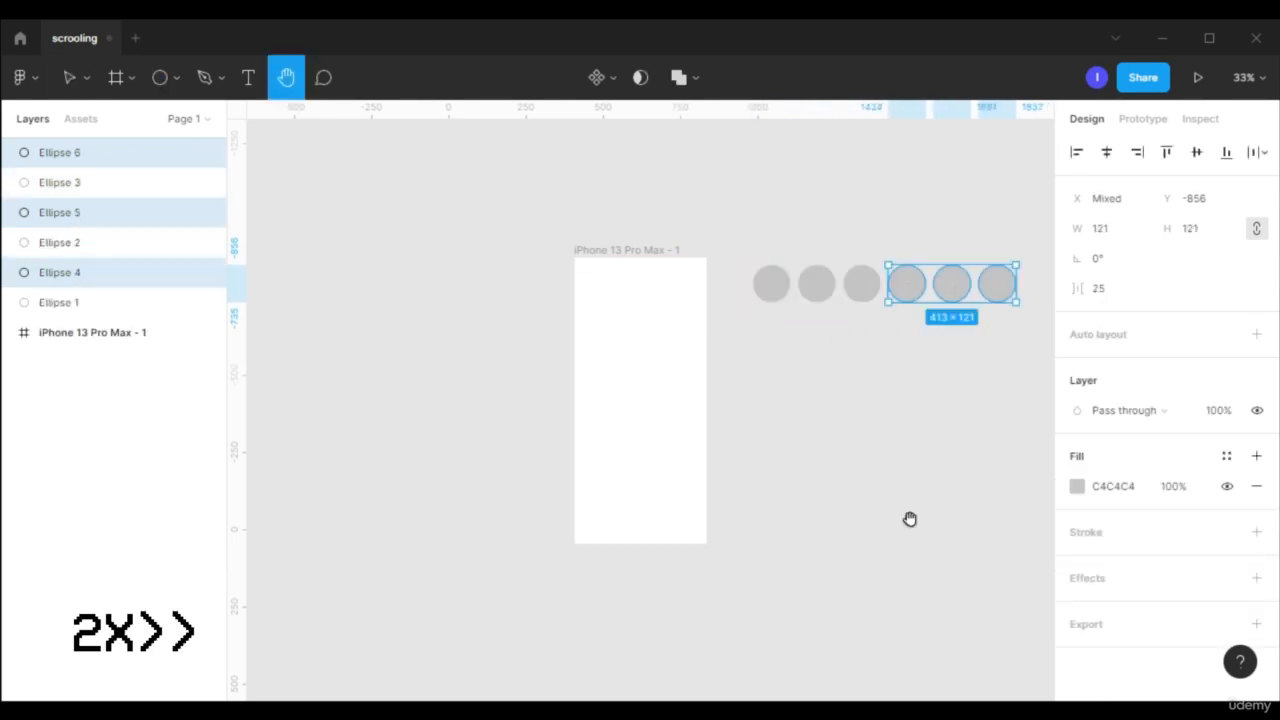
pyautogui.moveTo(908, 520); pyautogui.dragTo(640, 522)
pyautogui.press('v')
pyautogui.moveTo(823, 260); pyautogui.dragTo(472, 305)
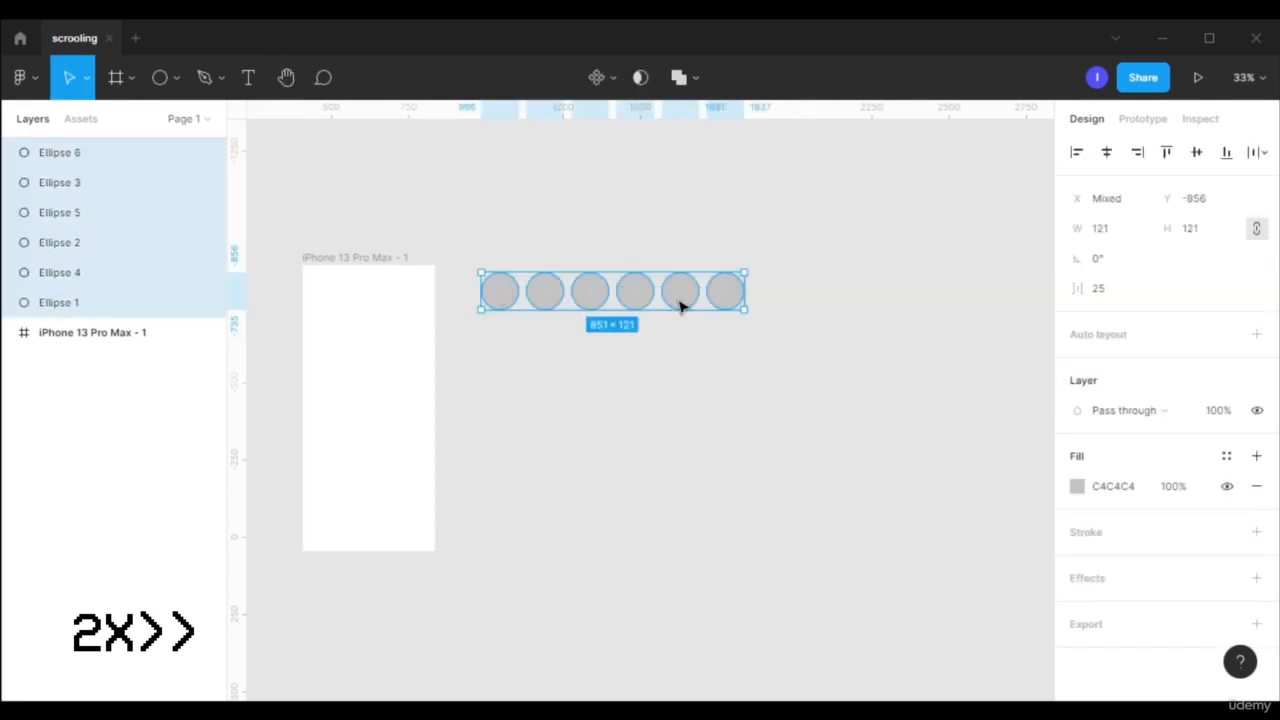
pyautogui.moveTo(680, 297); pyautogui.dragTo(951, 297)
# - Select all twelve circles and give them a white FFFFFF inside stroke with a width of 3
pyautogui.keyDown('shift'); pyautogui.click(502, 292); pyautogui.keyUp('shift')
pyautogui.keyDown('shift'); pyautogui.click(547, 293); pyautogui.keyUp('shift')
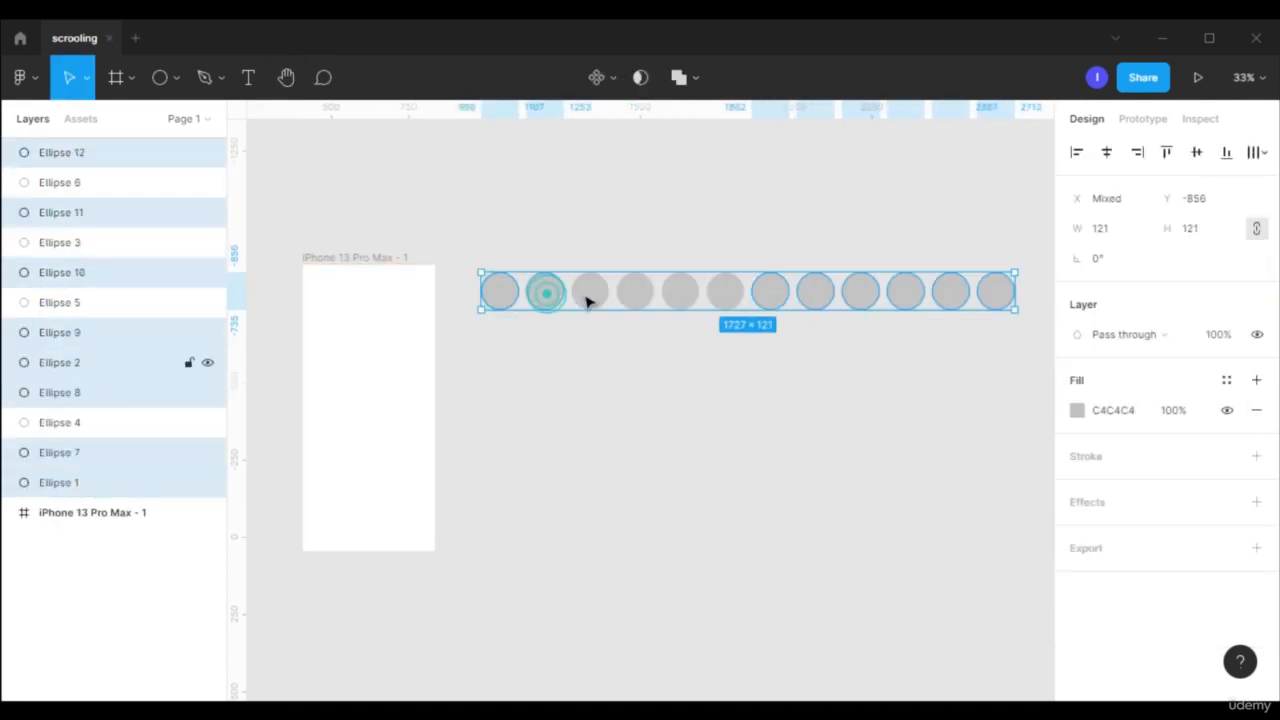
pyautogui.keyDown('shift'); pyautogui.click(598, 294); pyautogui.keyUp('shift')
pyautogui.keyDown('shift'); pyautogui.click(684, 296); pyautogui.keyUp('shift')
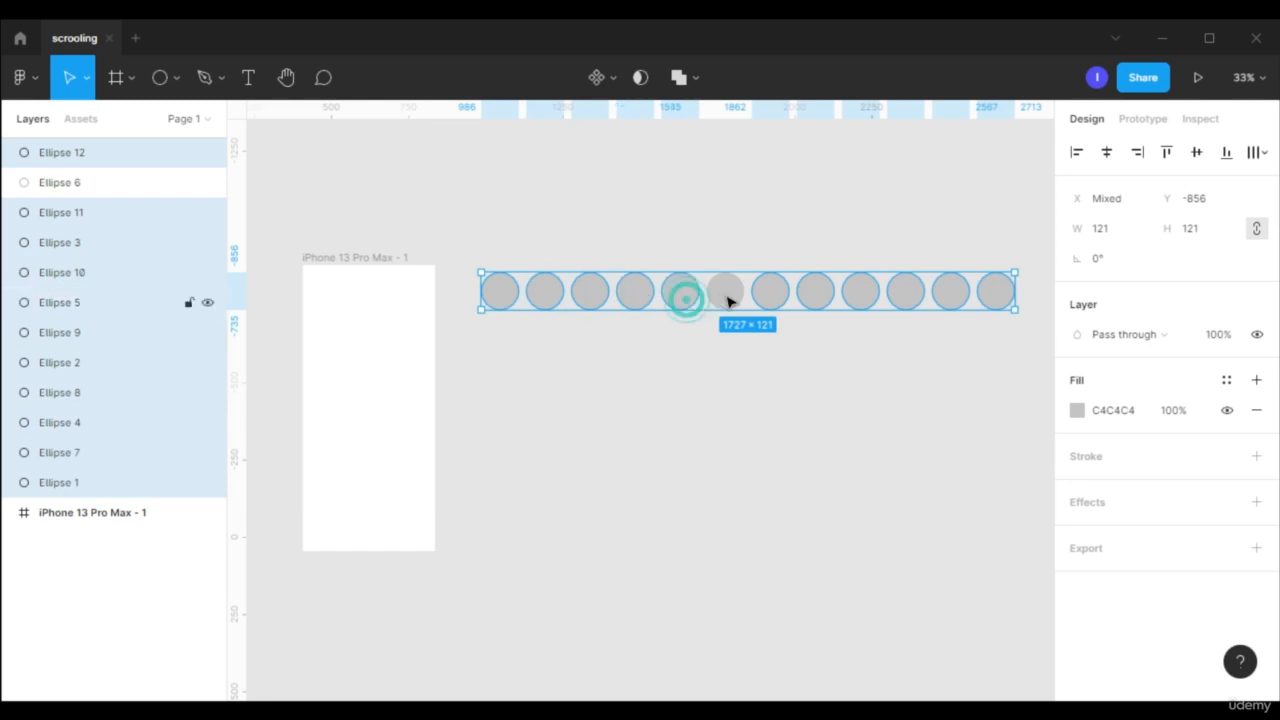
pyautogui.keyDown('shift'); pyautogui.click(727, 297); pyautogui.keyUp('shift')
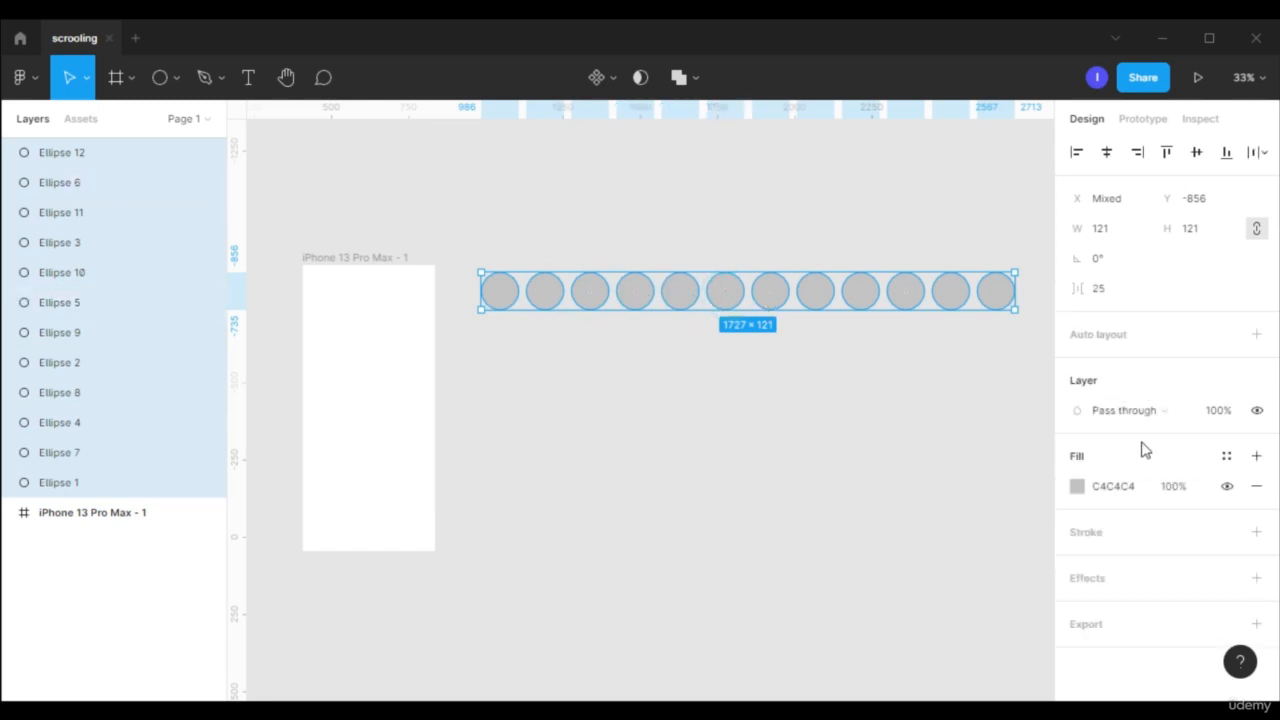
pyautogui.click(1090, 533)
pyautogui.click(1078, 563)
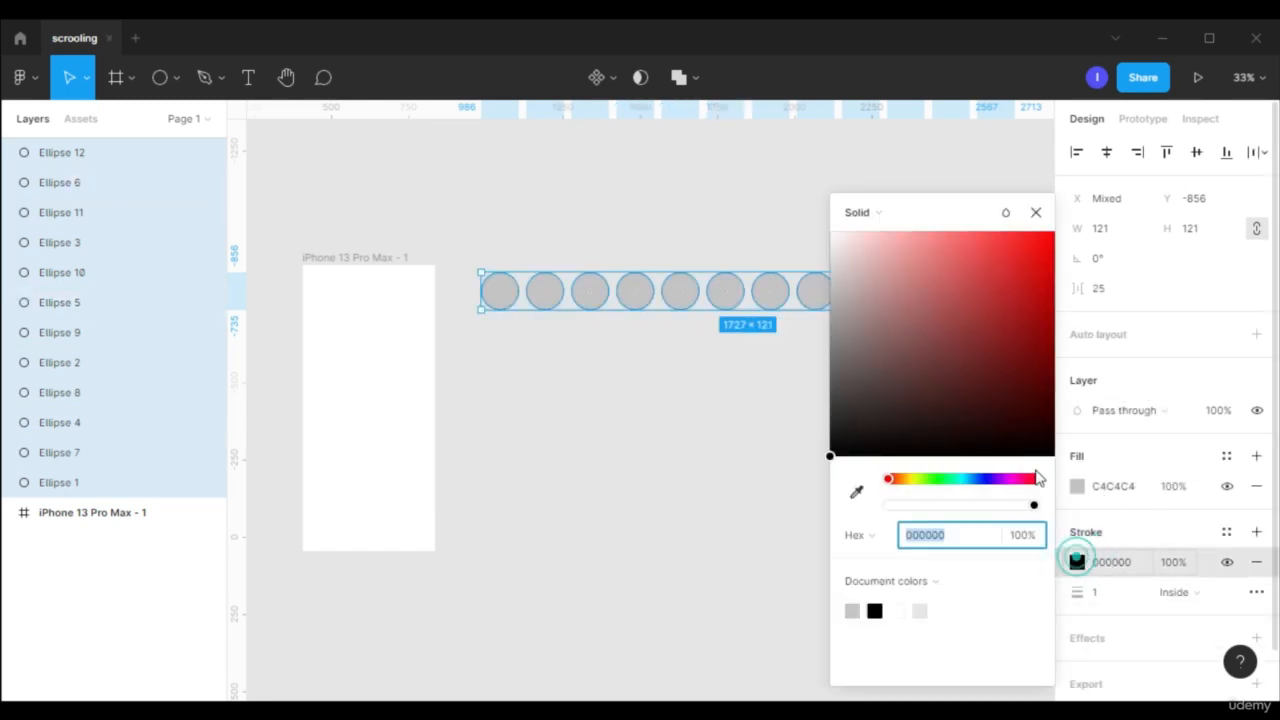
pyautogui.moveTo(963, 381); pyautogui.dragTo(750, 198)
pyautogui.click(1034, 216)
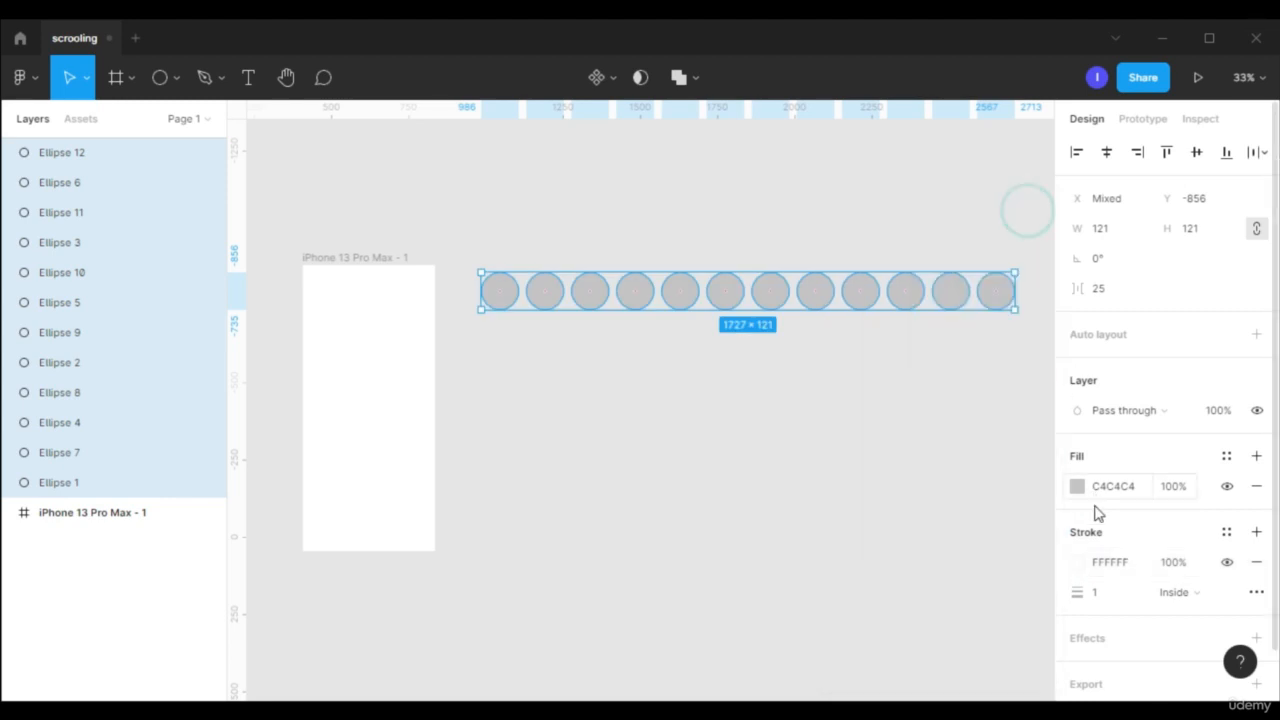
pyautogui.click(1115, 598)
pyautogui.write('3')
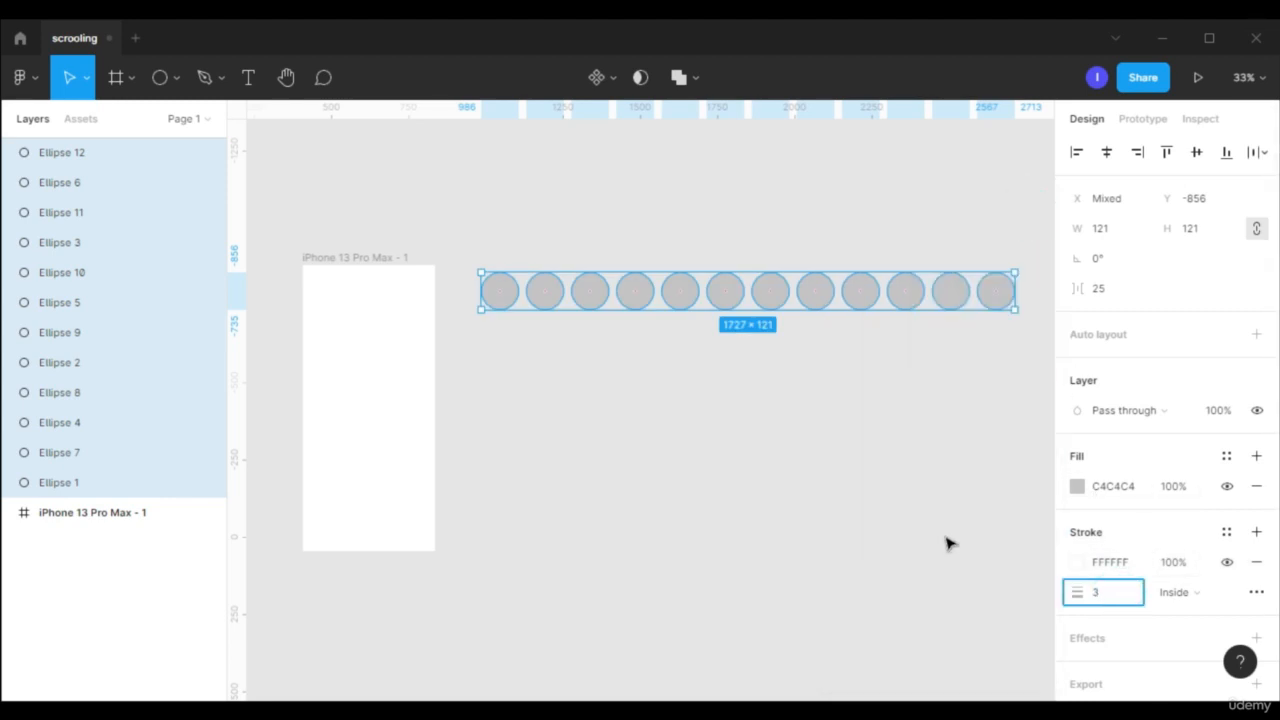
pyautogui.press('Return')
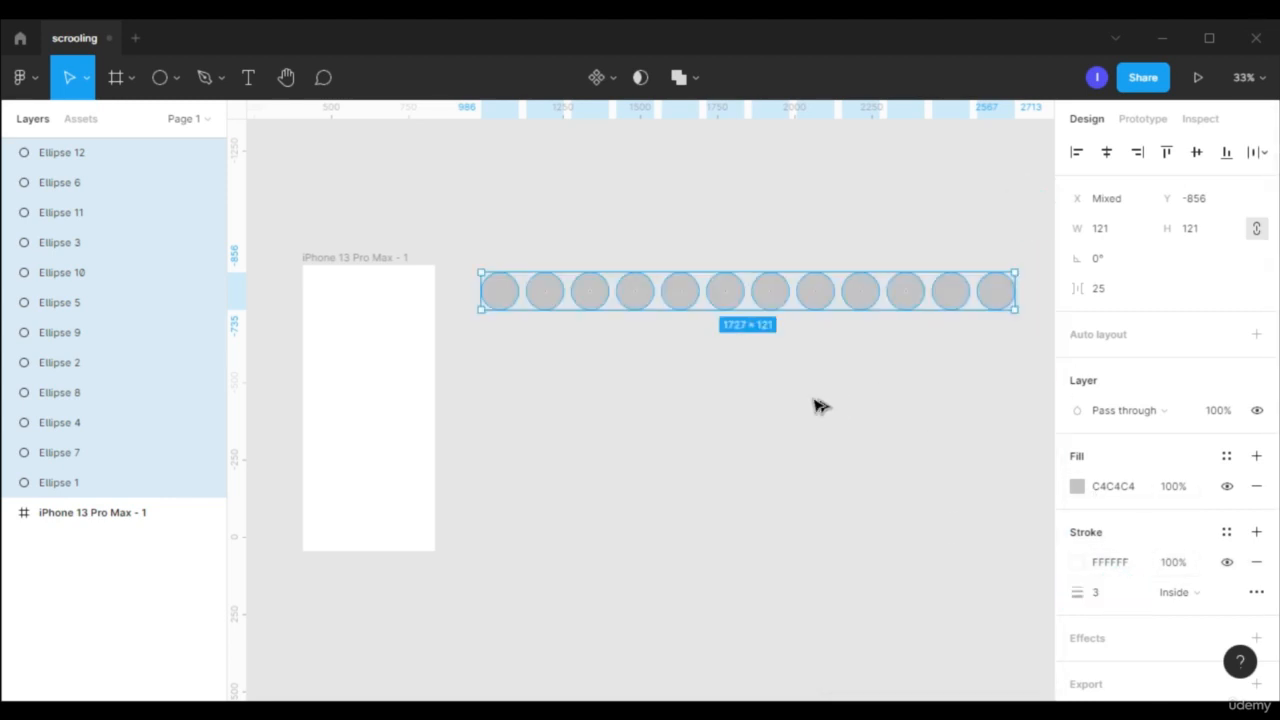
# - Fill the twelve circles with random people photos using the Photos plugin, and close the plugin
pyautogui.rightClick(783, 306)
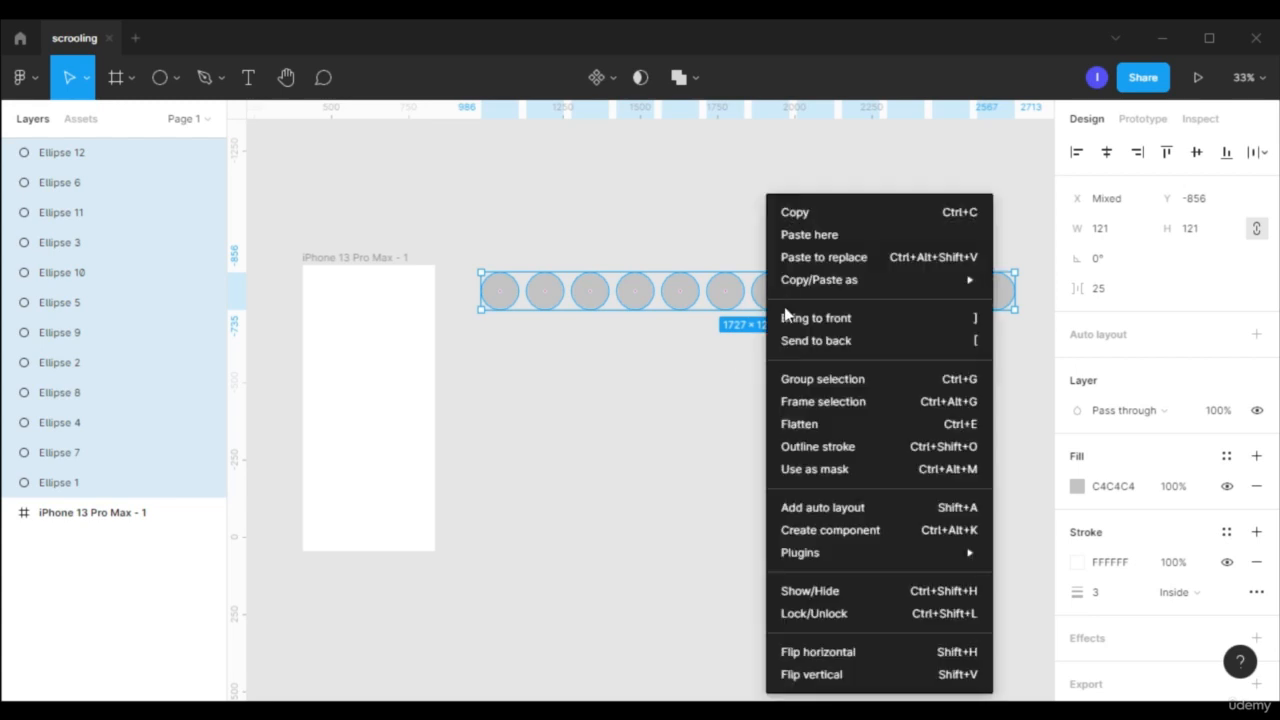
pyautogui.moveTo(836, 563)
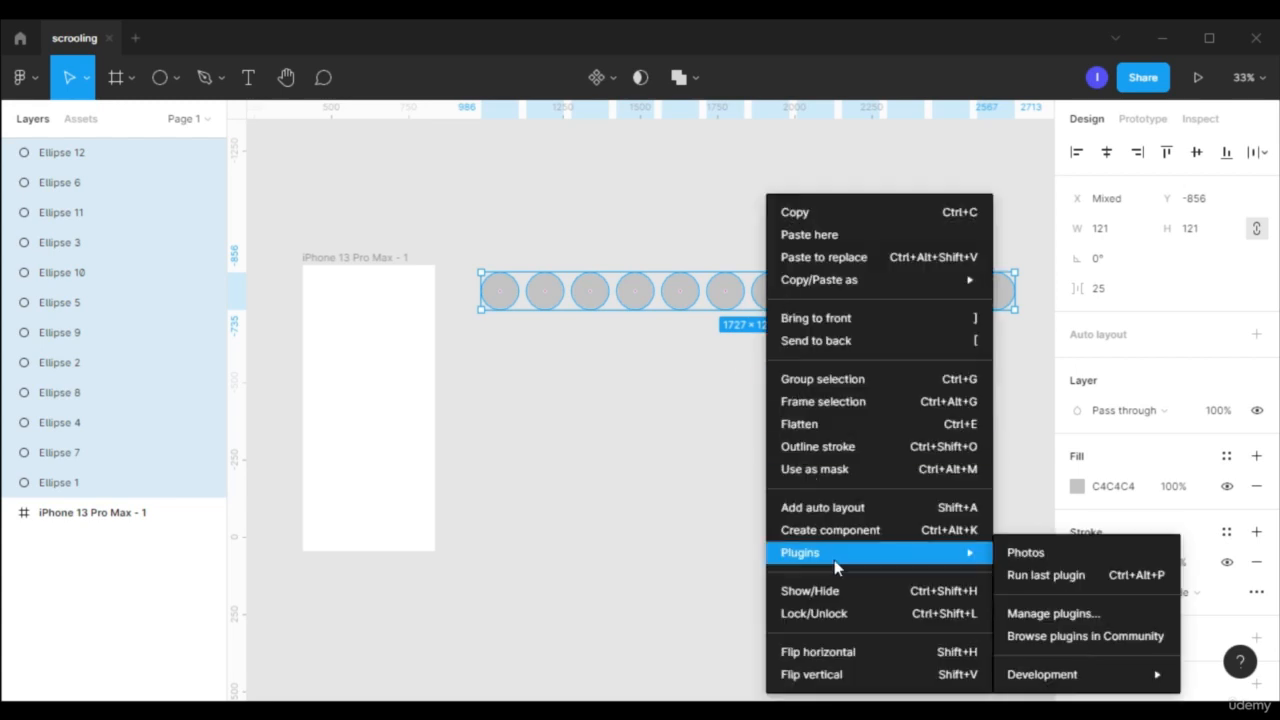
pyautogui.click(1079, 560)
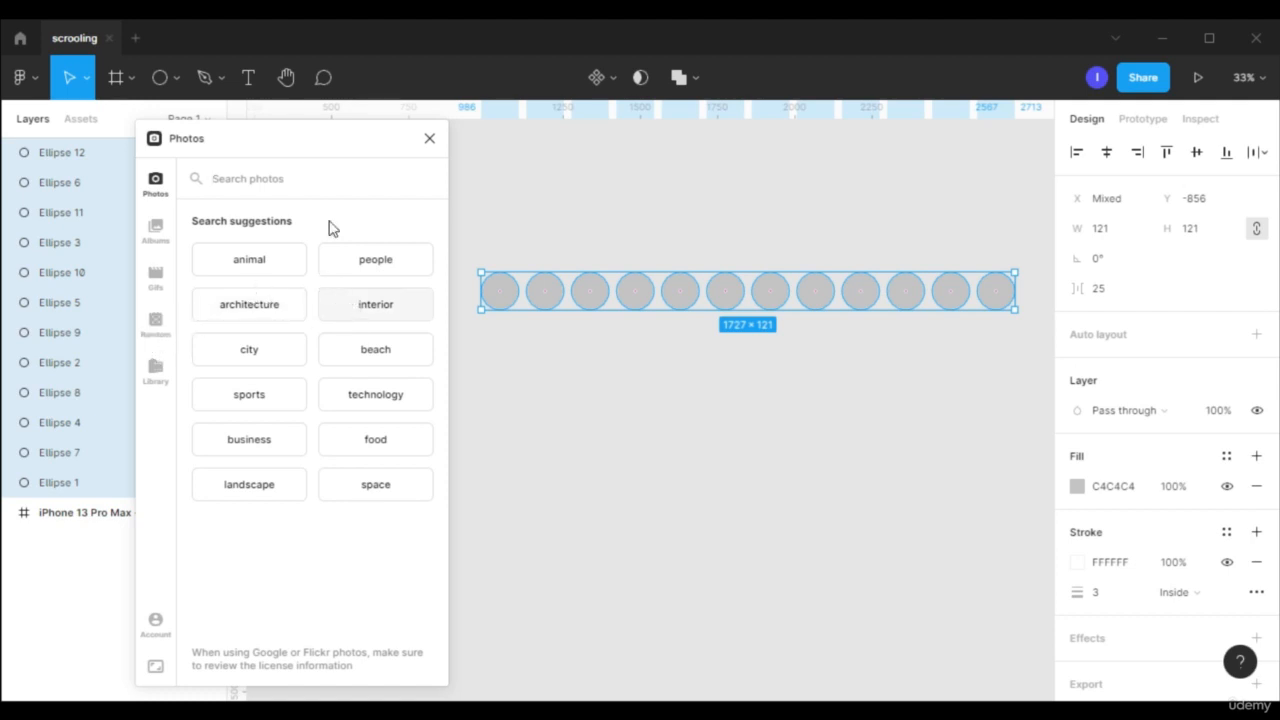
pyautogui.click(156, 322)
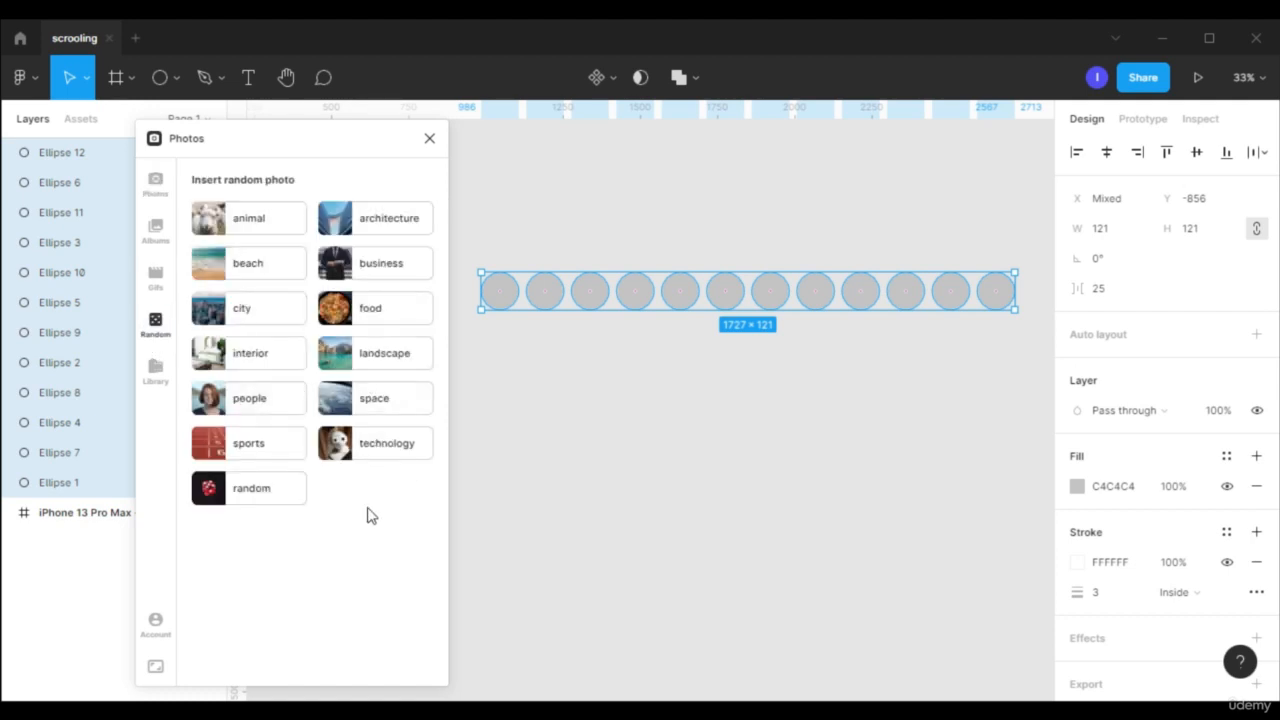
pyautogui.click(263, 408)
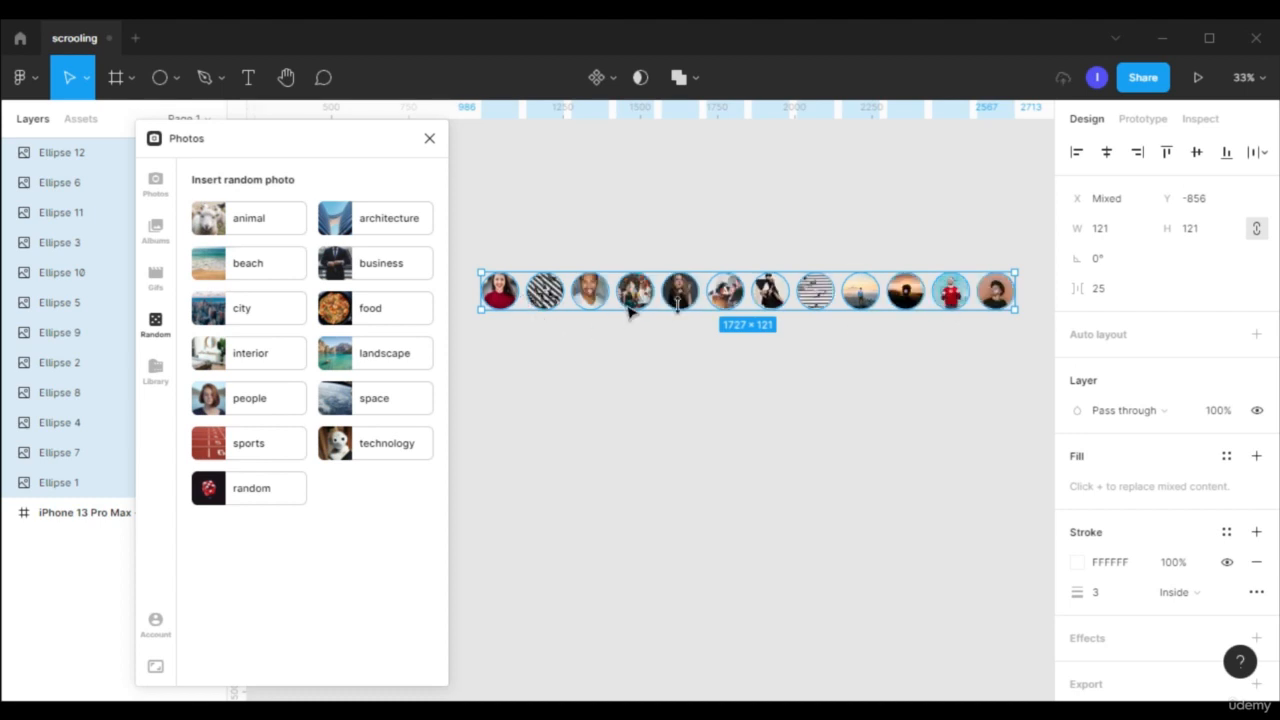
pyautogui.click(429, 139)
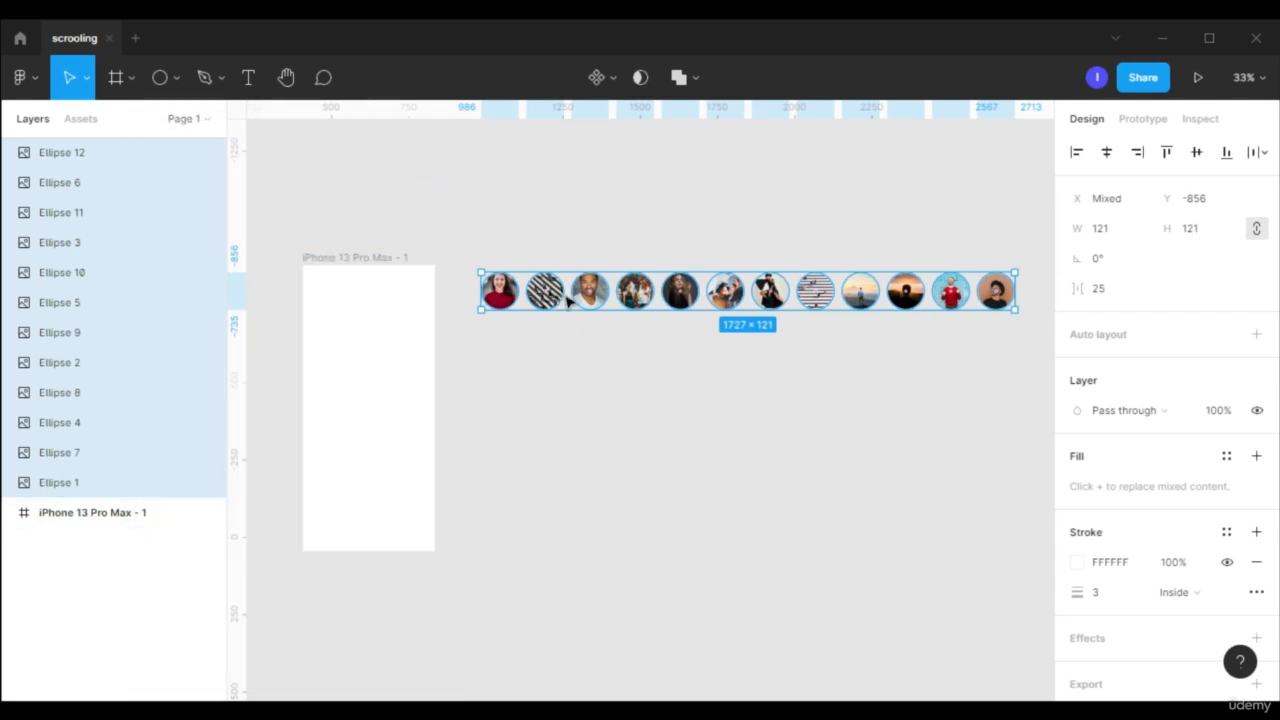
# - Group the twelve photo circles and wrap the group in a frame
pyautogui.rightClick(638, 292)
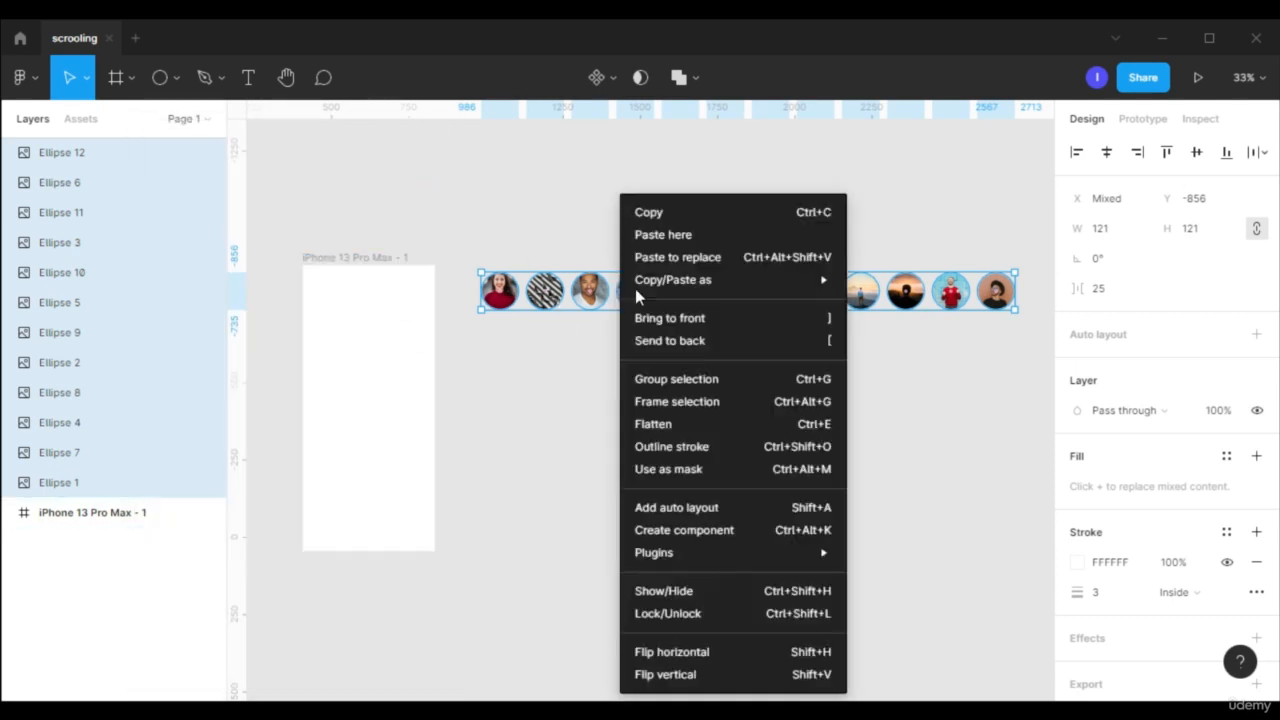
pyautogui.click(676, 379)
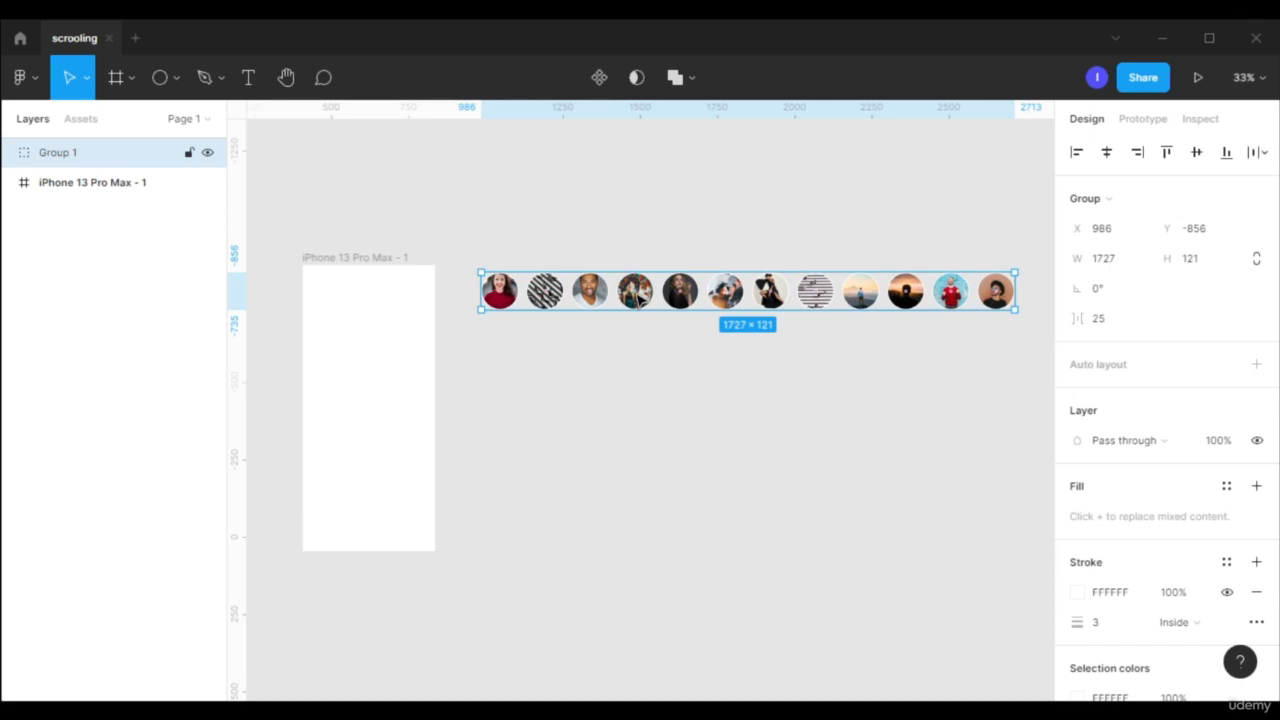
pyautogui.rightClick(640, 296)
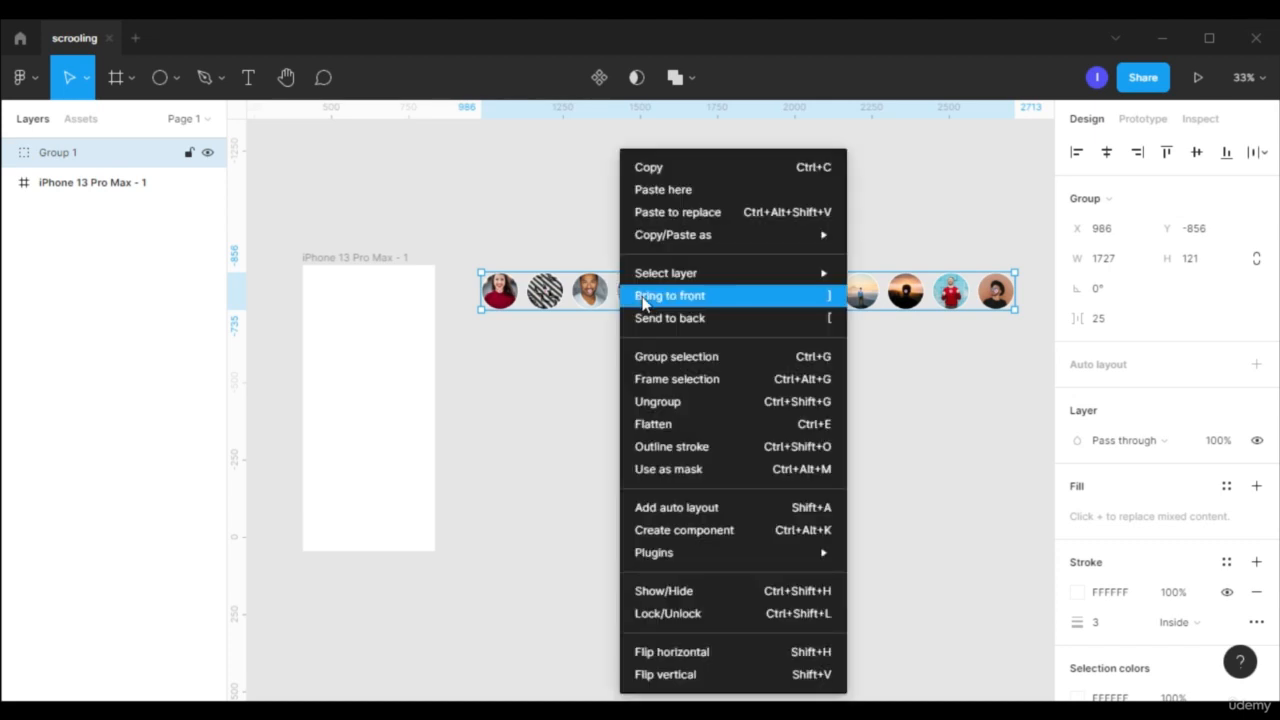
pyautogui.click(678, 380)
# - Move the photo circles' frame into the upper part of the iPhone 13 Pro Max frame, at X 25, Y 126
pyautogui.click(877, 298)
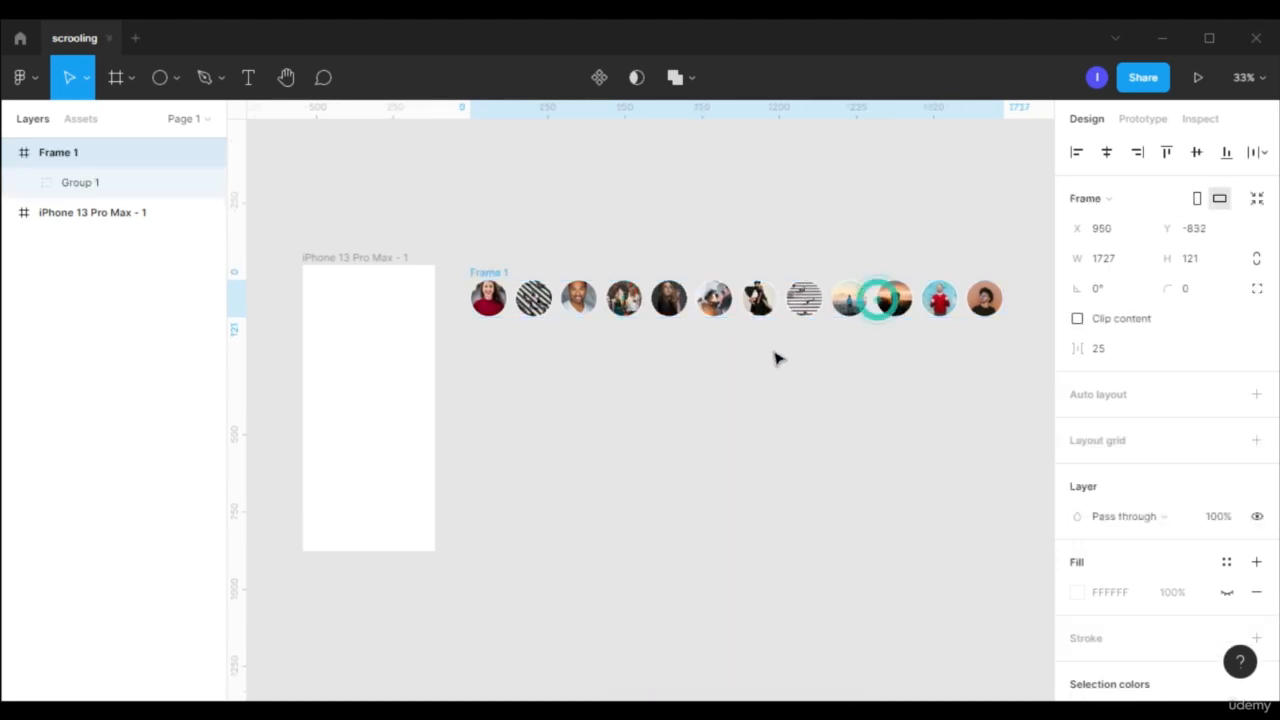
pyautogui.moveTo(880, 306); pyautogui.dragTo(508, 377)
pyautogui.moveTo(354, 262); pyautogui.dragTo(652, 280)
pyautogui.moveTo(456, 366); pyautogui.dragTo(722, 387)
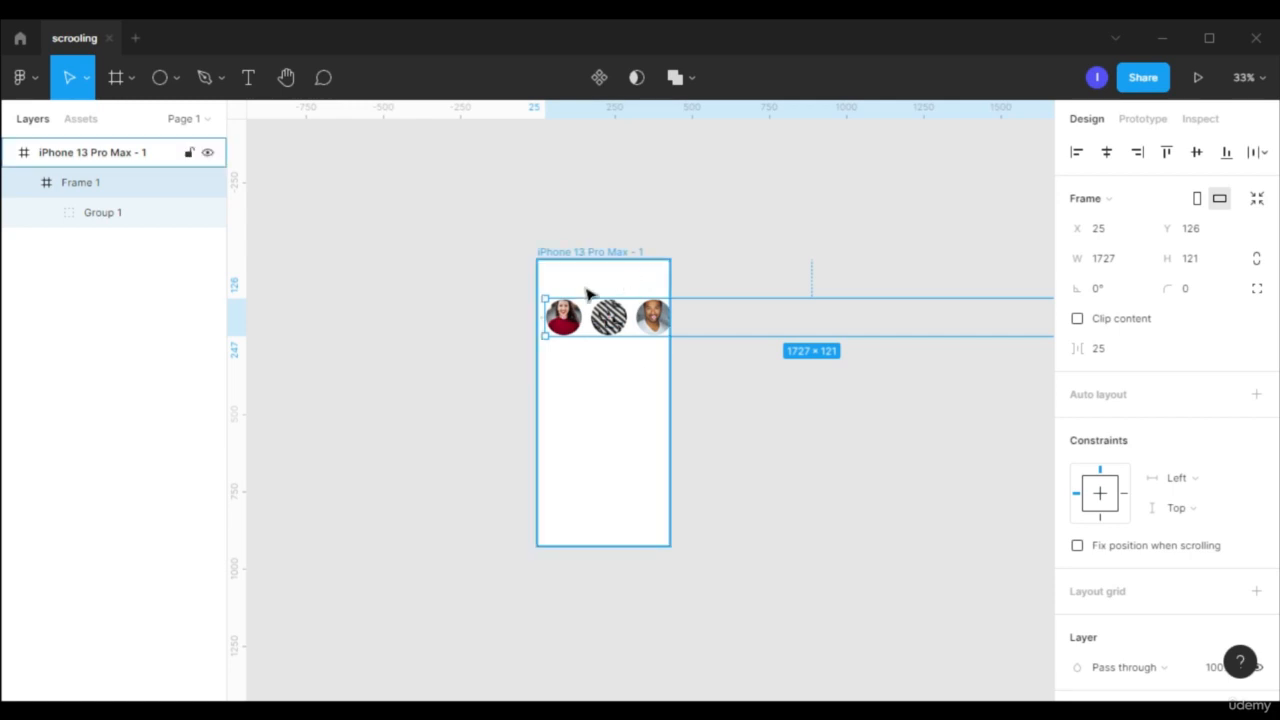
# - Enable Clip content on the circles' frame and shorten its width to end at the phone frame's right edge
pyautogui.click(1113, 330)
pyautogui.scroll(-1, 800, 560)
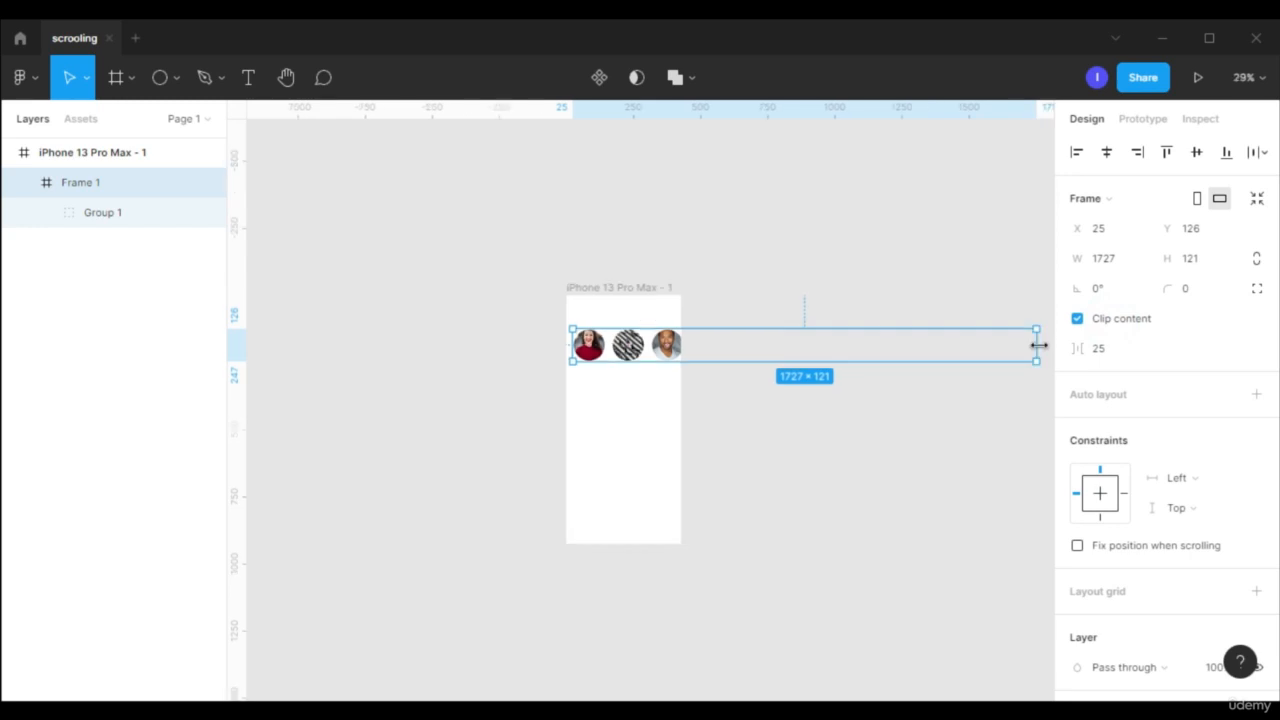
pyautogui.moveTo(1039, 345); pyautogui.dragTo(681, 371)
pyautogui.click(785, 405)
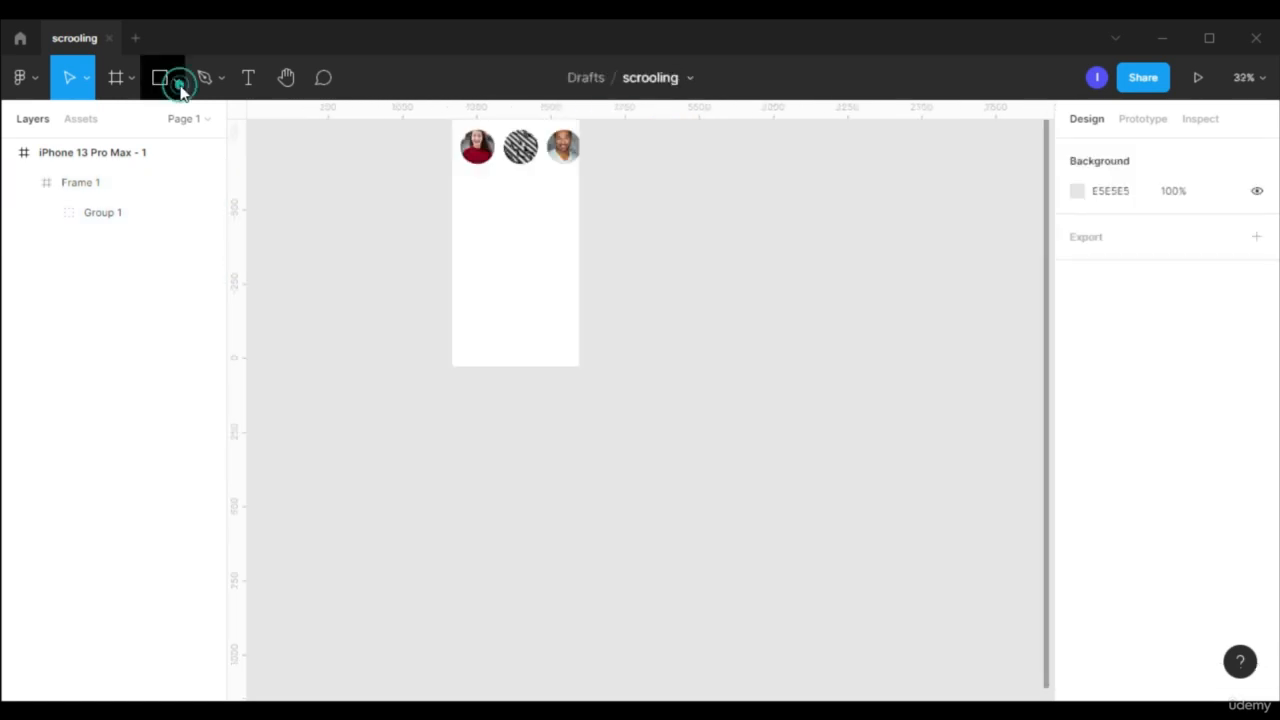
# - Draw a 382 × 245 rectangle, place it beside the phone frame and duplicate it into a vertical column of six
pyautogui.click(176, 79)
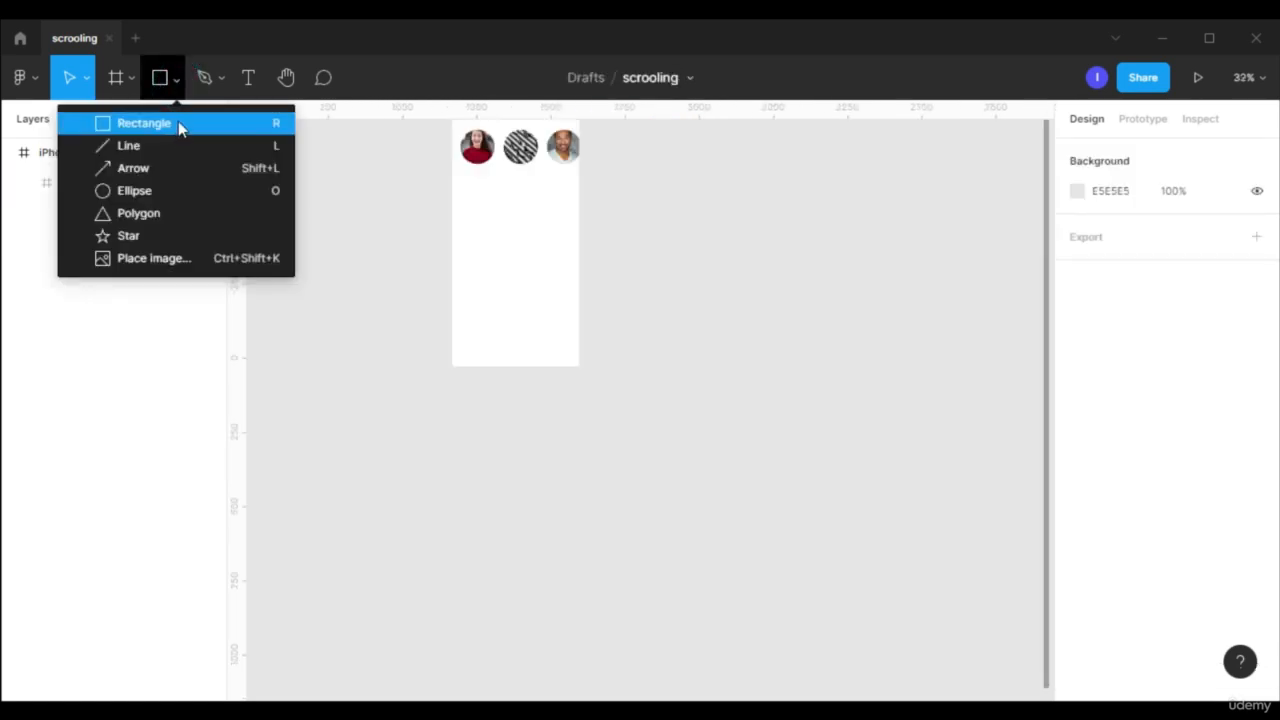
pyautogui.click(178, 123)
pyautogui.moveTo(459, 226); pyautogui.dragTo(718, 333)
pyautogui.keyDown('shift'); pyautogui.click(723, 249); pyautogui.keyUp('shift')
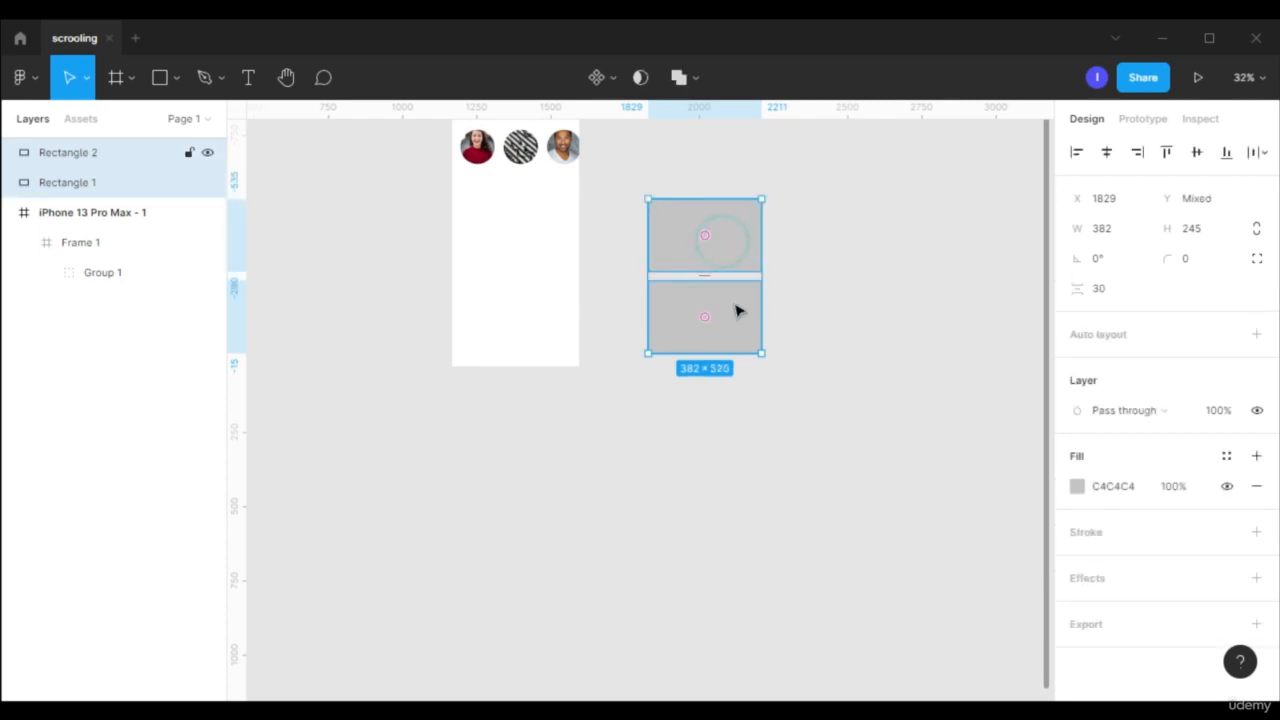
pyautogui.moveTo(736, 316); pyautogui.dragTo(738, 486)
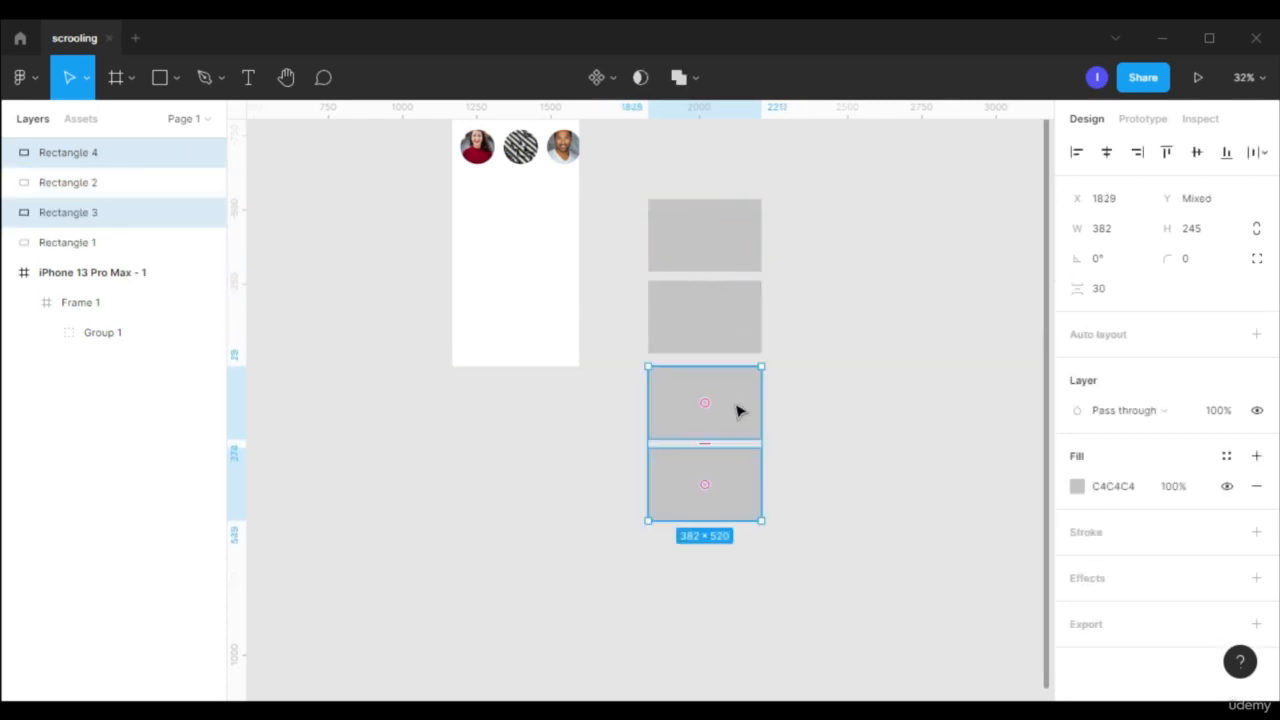
pyautogui.moveTo(736, 408); pyautogui.dragTo(740, 574)
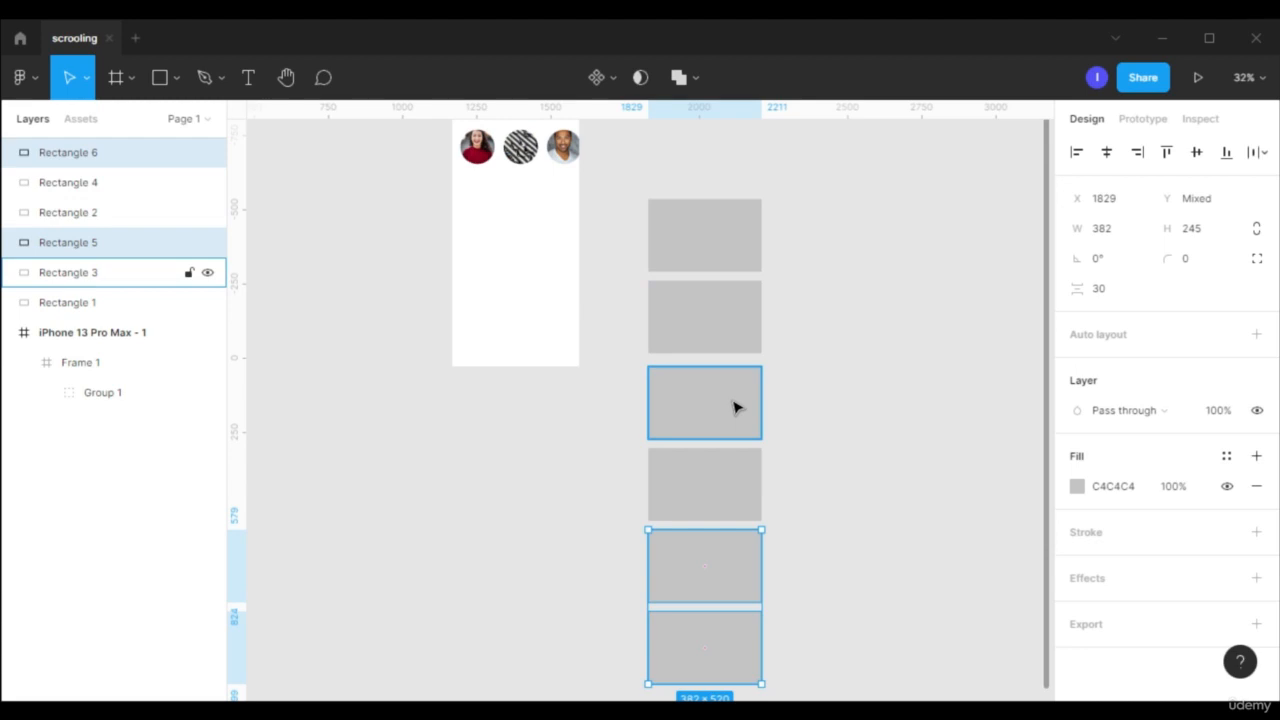
pyautogui.click(858, 431)
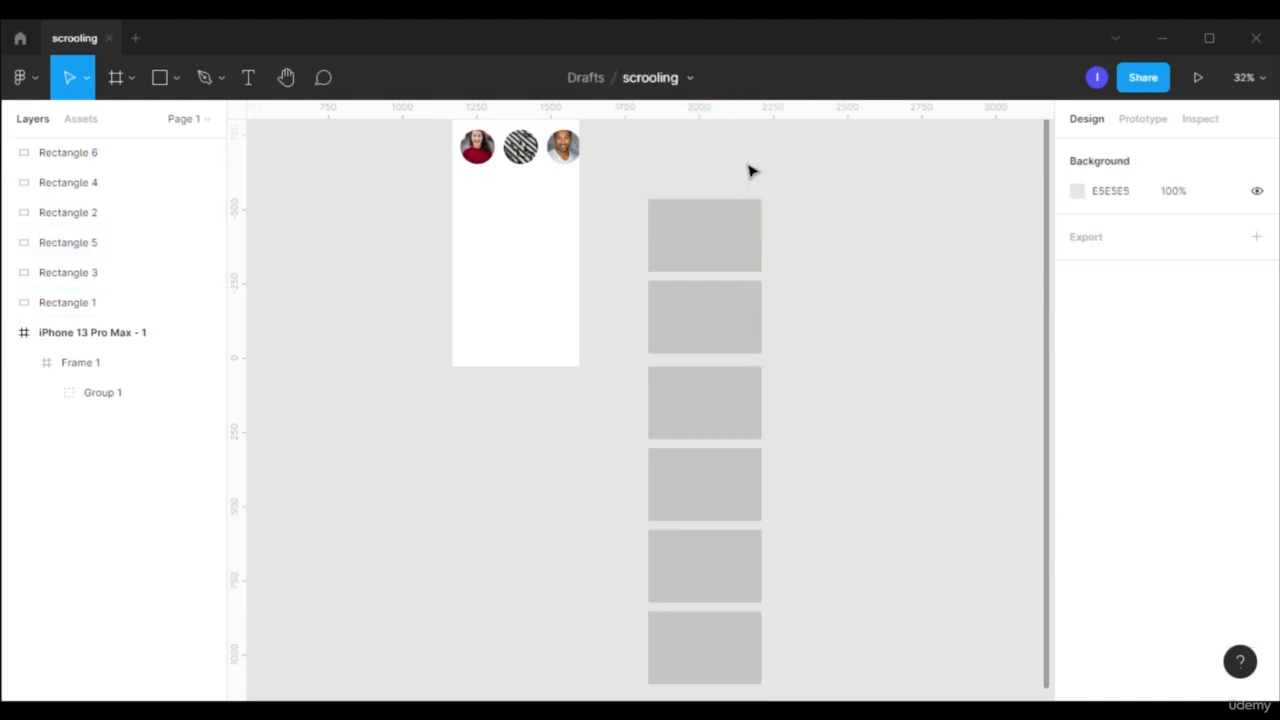
# - Select all six rectangles and fill them with images from the Photos plugin's random category, moving the plugin window clear of them
pyautogui.moveTo(752, 172); pyautogui.dragTo(708, 660)
pyautogui.rightClick(708, 312)
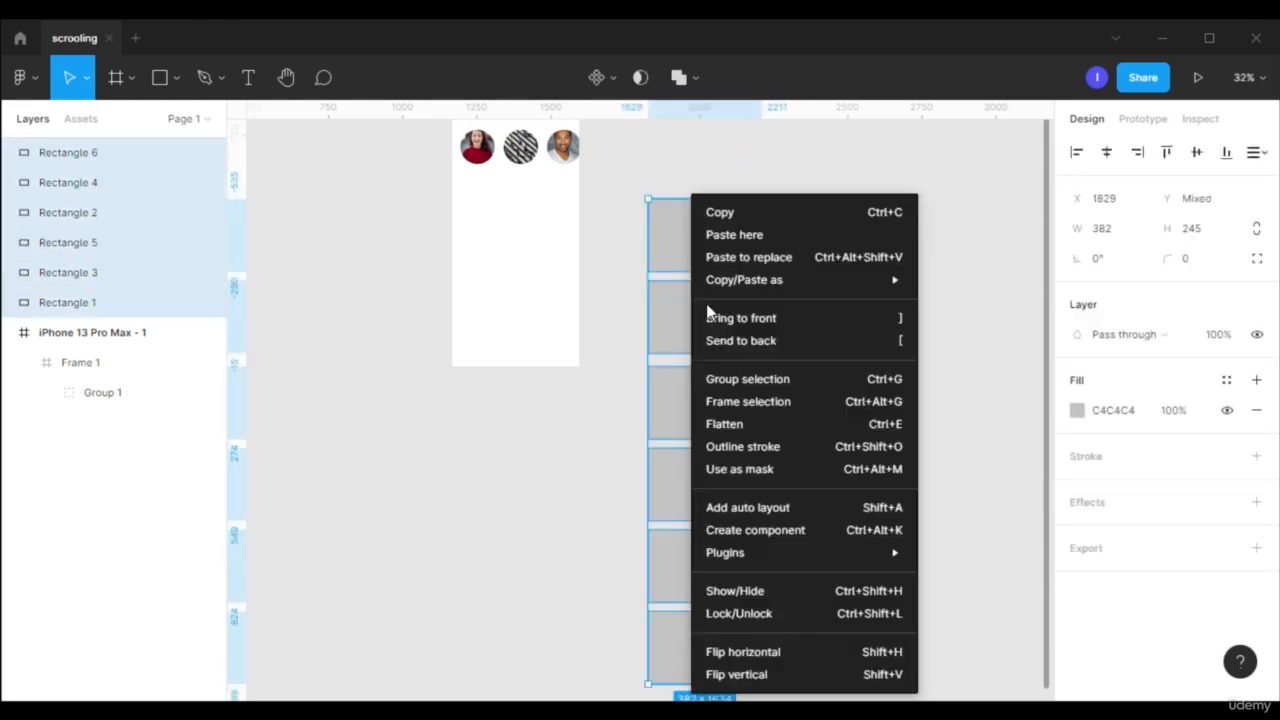
pyautogui.moveTo(767, 552)
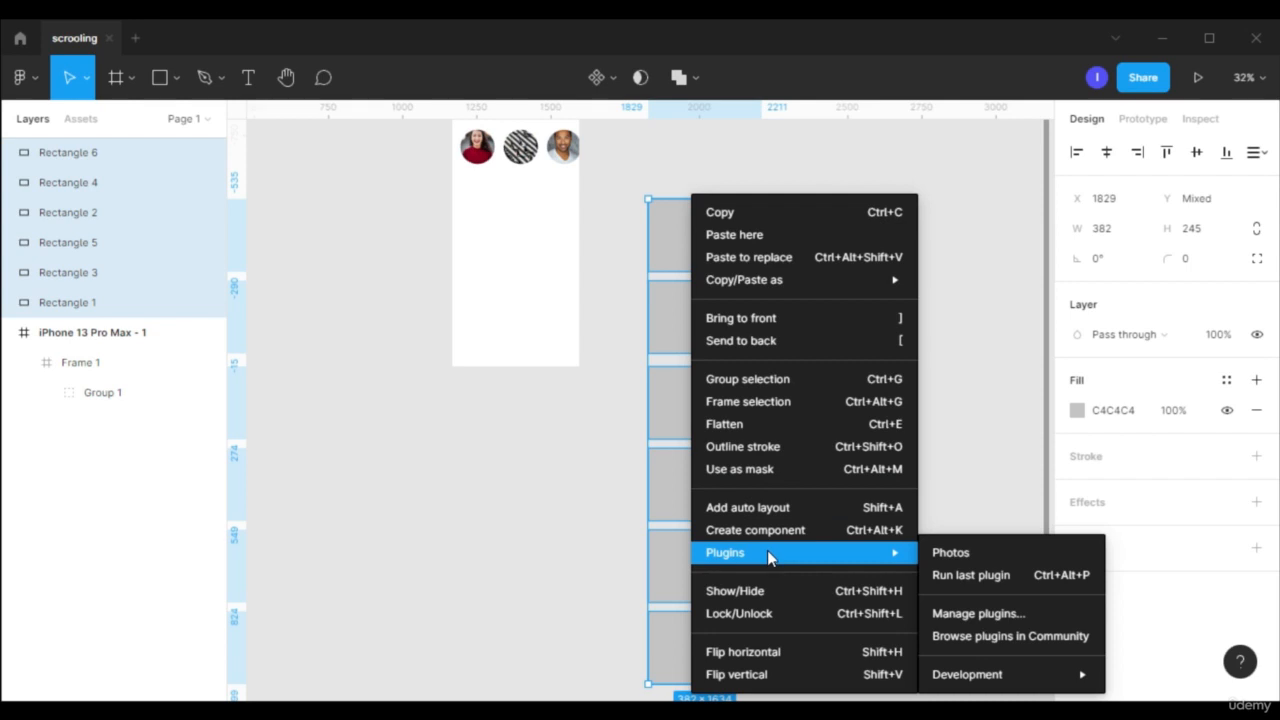
pyautogui.click(955, 553)
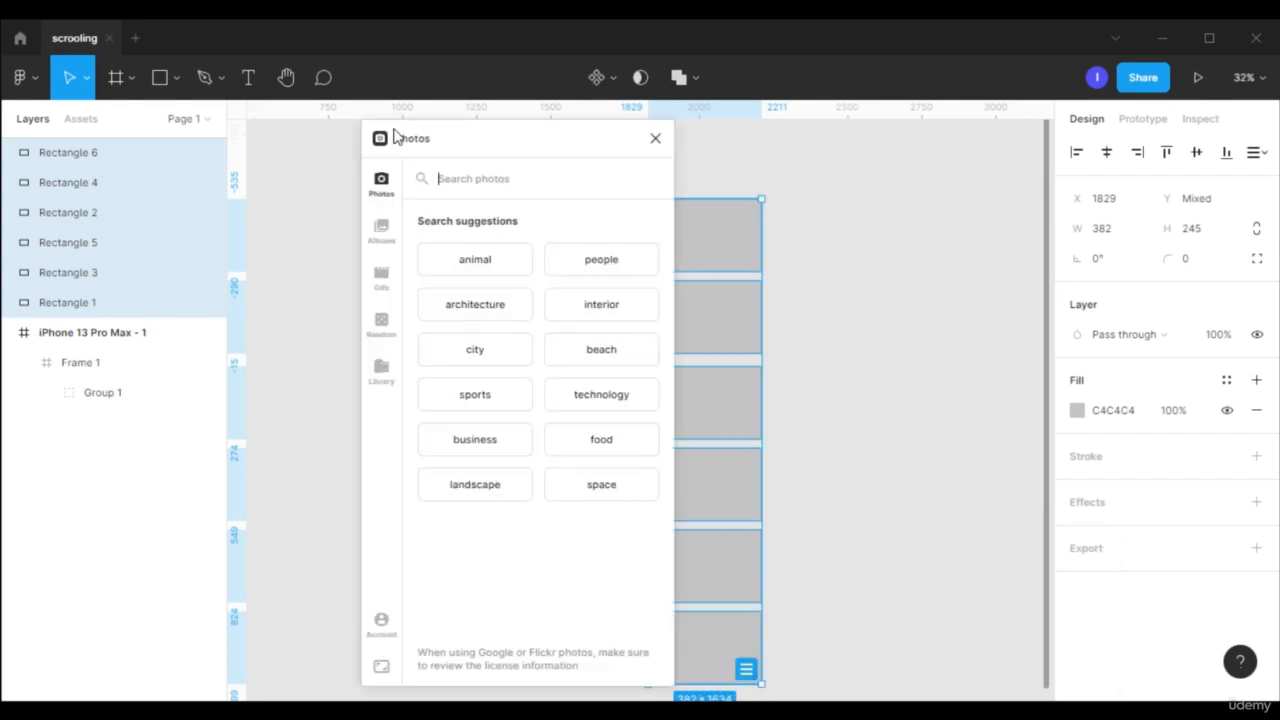
pyautogui.click(383, 330)
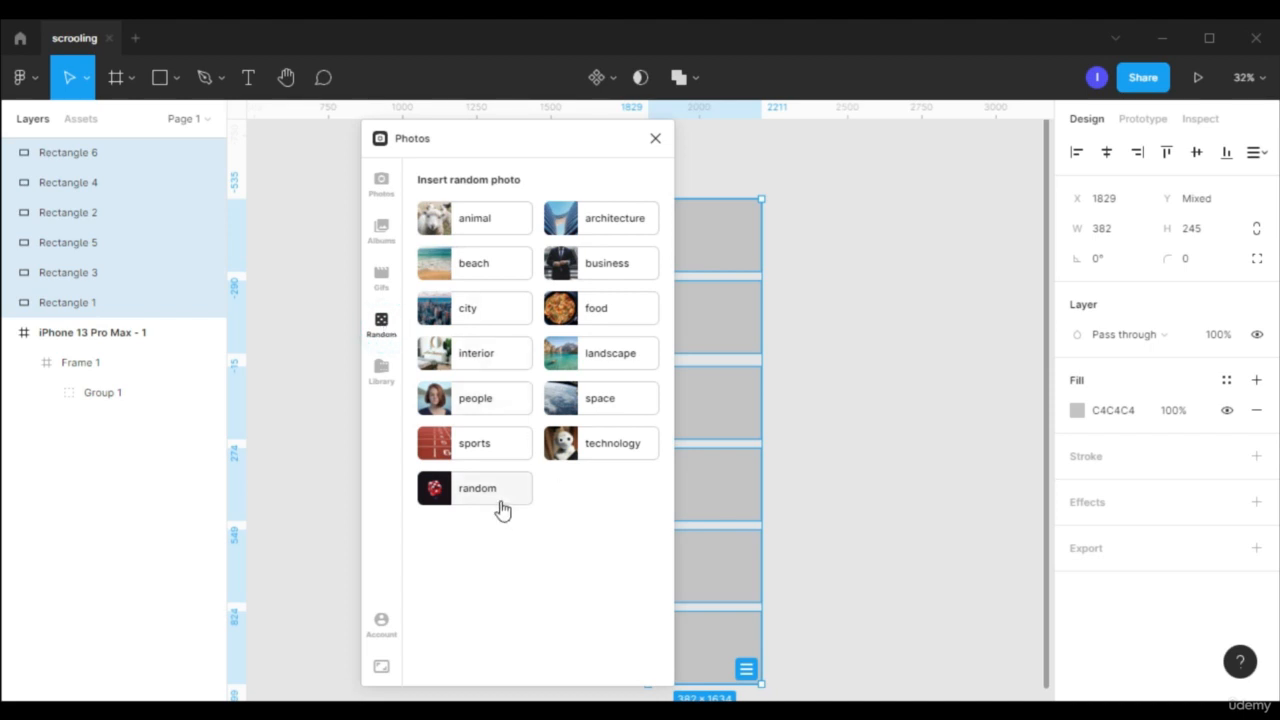
pyautogui.click(501, 508)
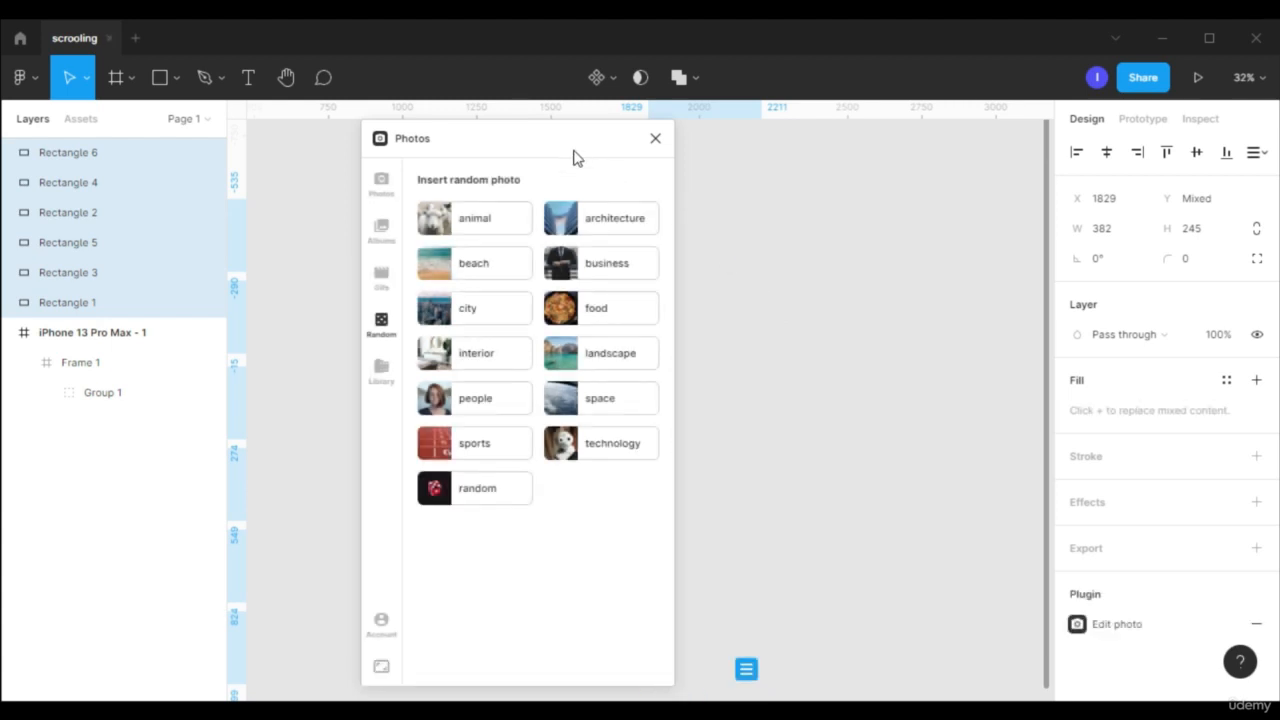
pyautogui.moveTo(600, 149); pyautogui.dragTo(326, 152)
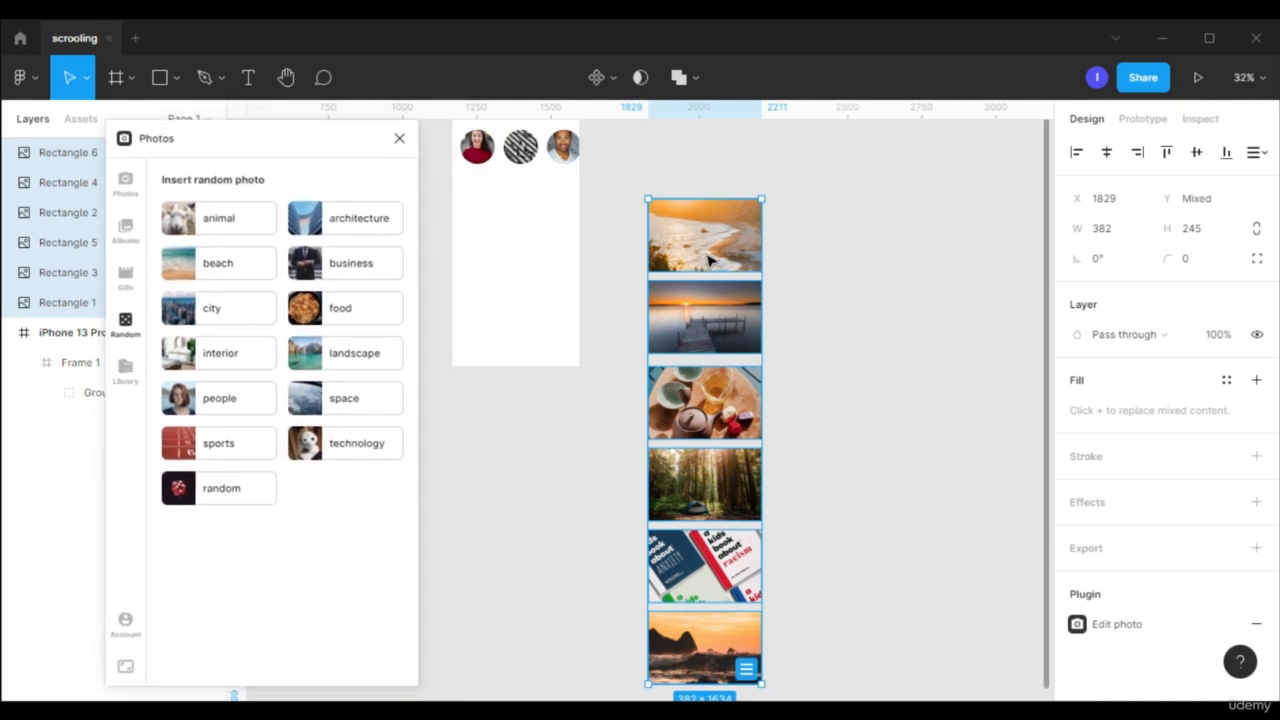
# - Close the Photos plugin, group the six image rectangles and wrap that group in a frame
pyautogui.scroll(-1, 815, 293)
pyautogui.scroll(-3, 815, 293)
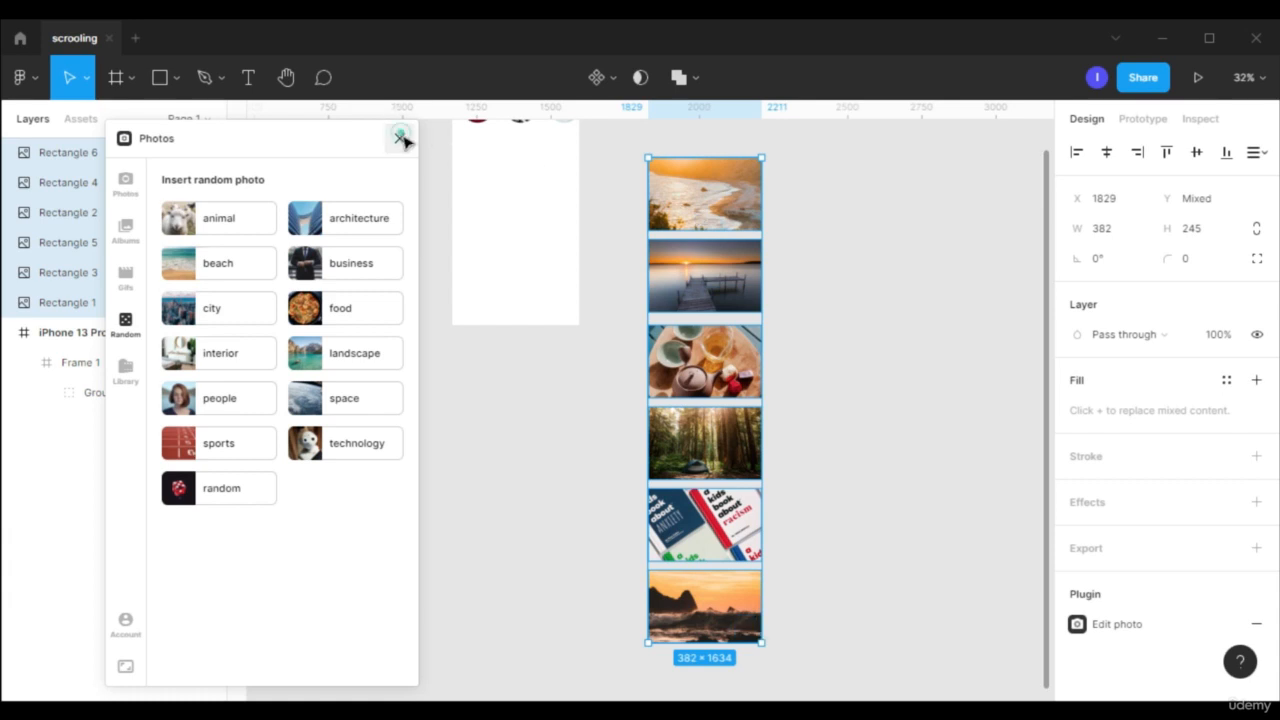
pyautogui.click(403, 140)
pyautogui.rightClick(711, 294)
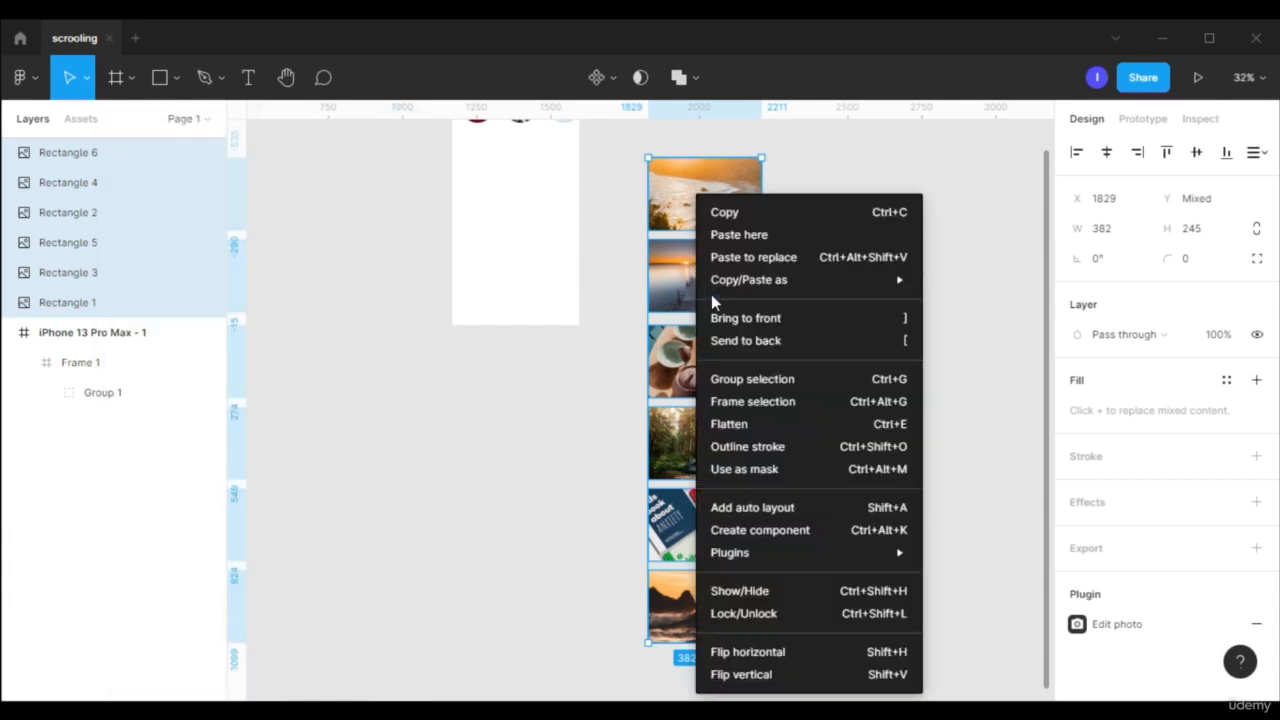
pyautogui.click(758, 380)
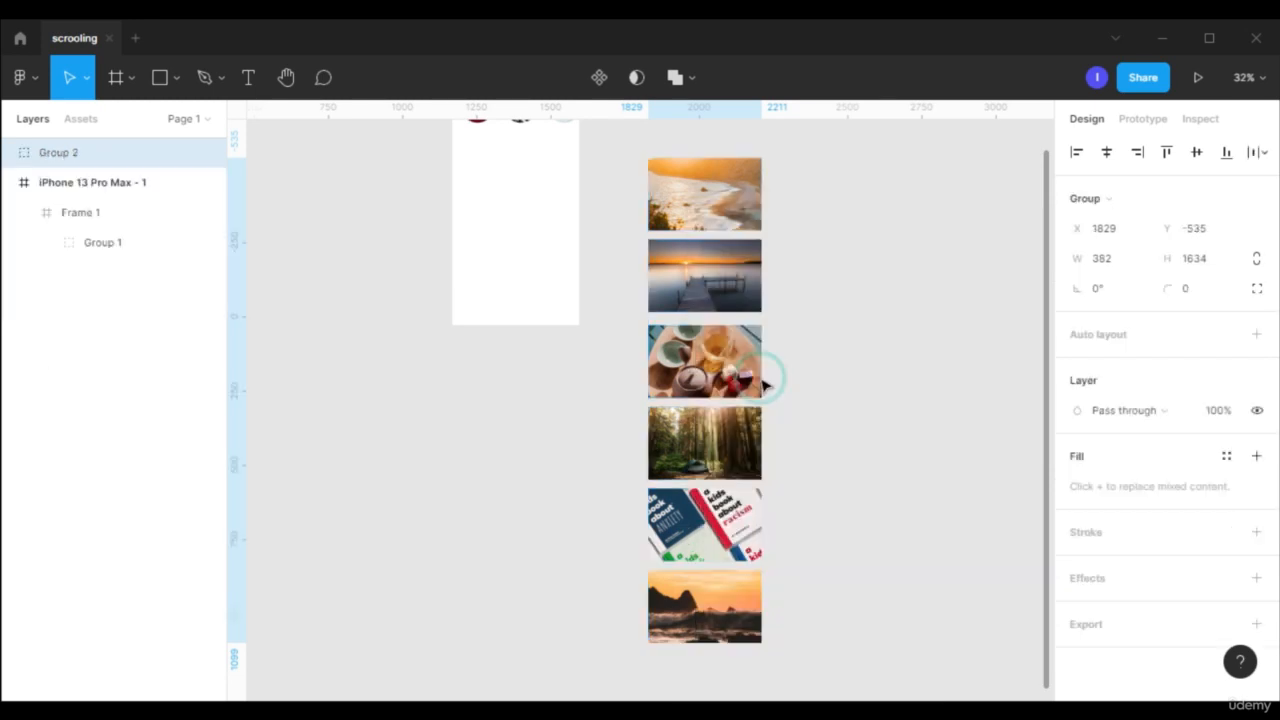
pyautogui.rightClick(704, 263)
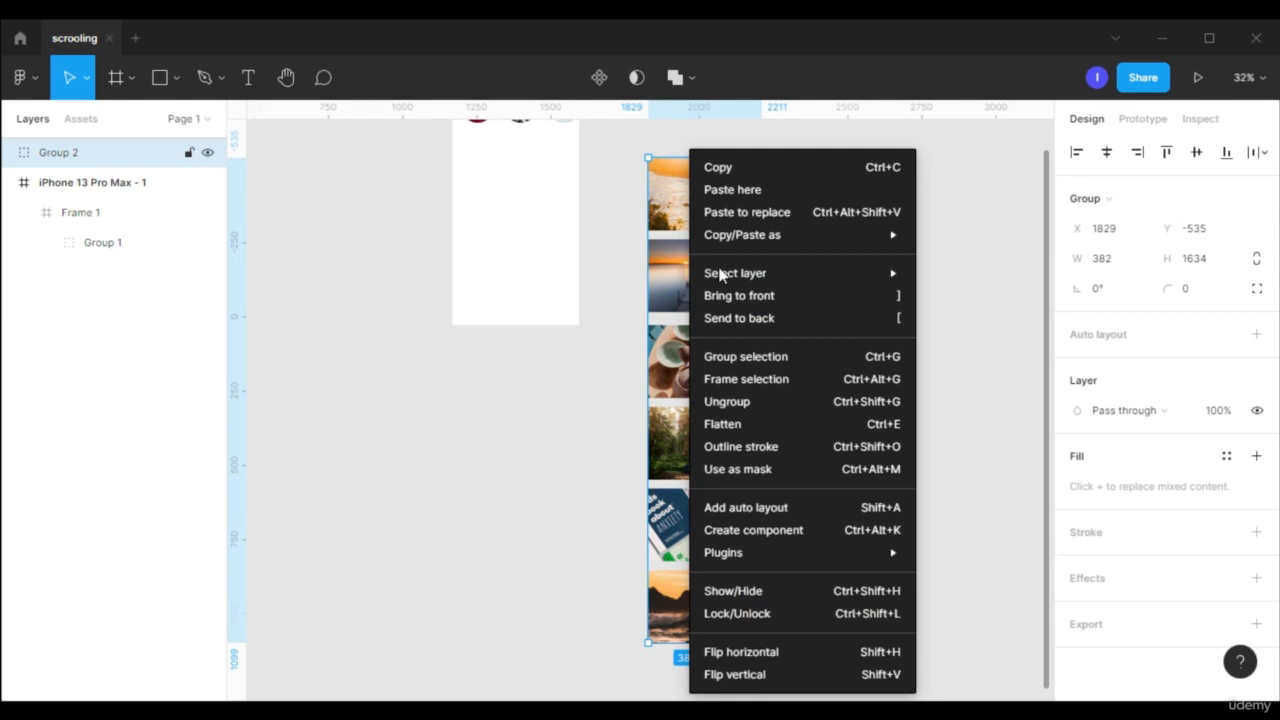
pyautogui.click(773, 385)
# - Move the image column's frame into the iPhone 13 Pro Max frame below the photo circles, at X 23, Y 302
pyautogui.scroll(3, 820, 340)
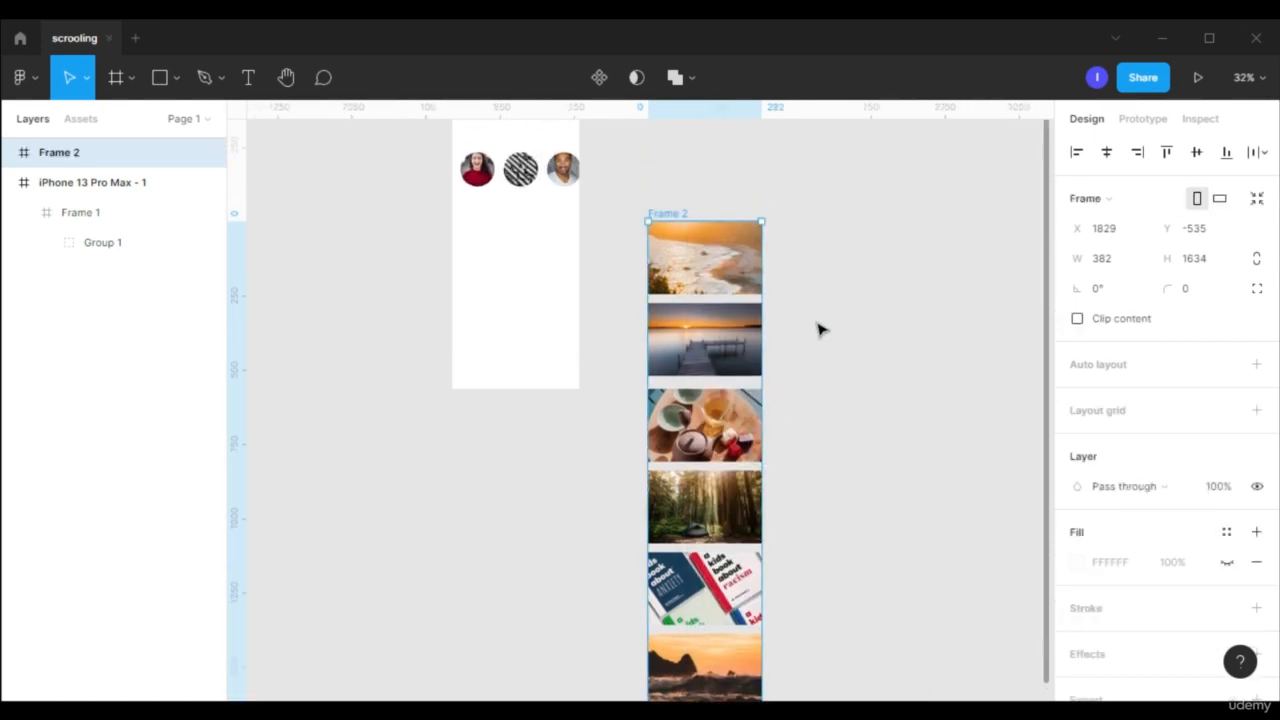
pyautogui.moveTo(726, 314); pyautogui.dragTo(535, 296)
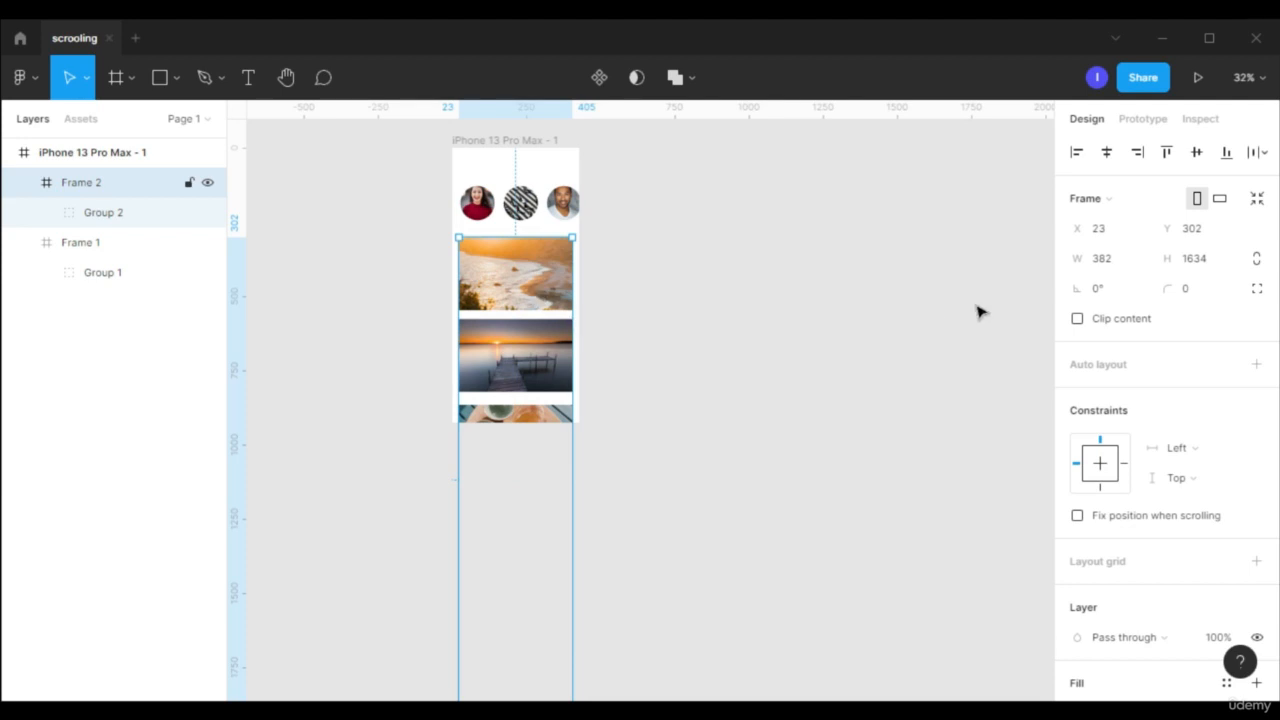
# - Enable Clip content on the image column's frame and shorten its height to 624, ending at the phone frame's bottom edge
pyautogui.click(1117, 322)
pyautogui.scroll(-2, 894, 303)
pyautogui.moveTo(534, 603); pyautogui.dragTo(560, 322)
pyautogui.scroll(3, 847, 357)
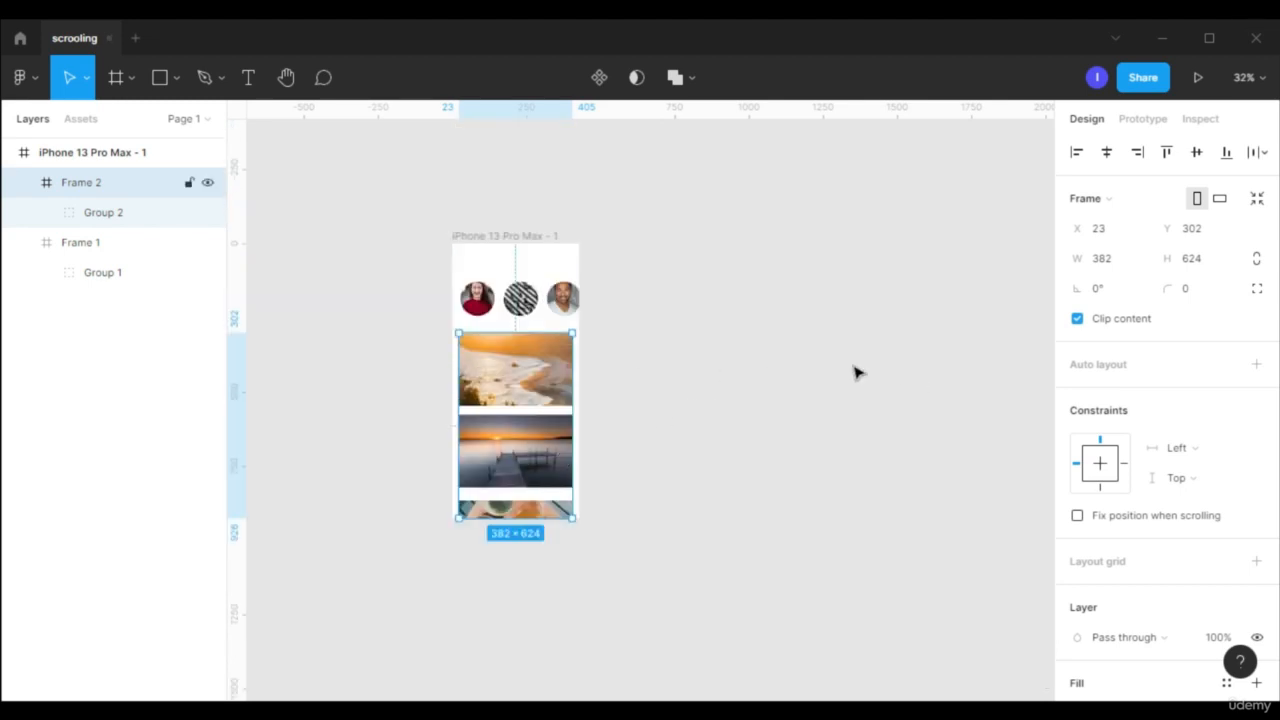
# - Set the image column frame's overflow scrolling to Vertical scrolling in the prototype settings
pyautogui.click(1143, 121)
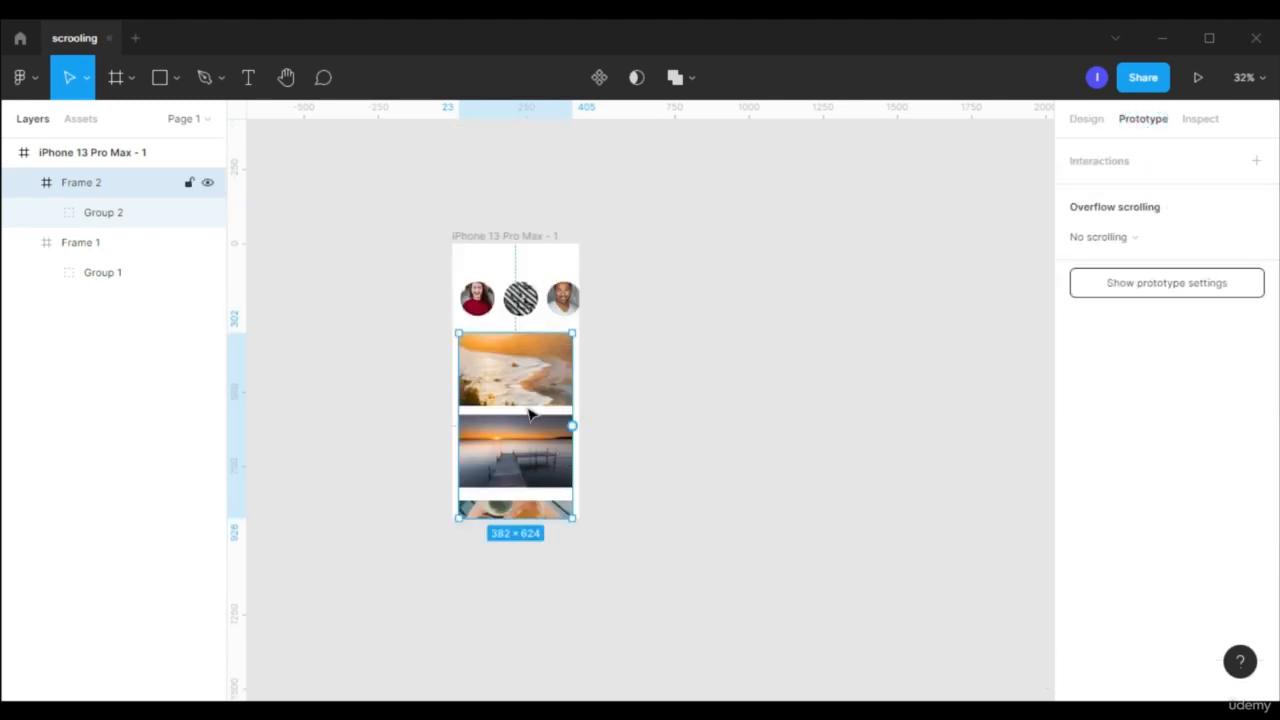
pyautogui.click(1160, 250)
pyautogui.click(1168, 284)
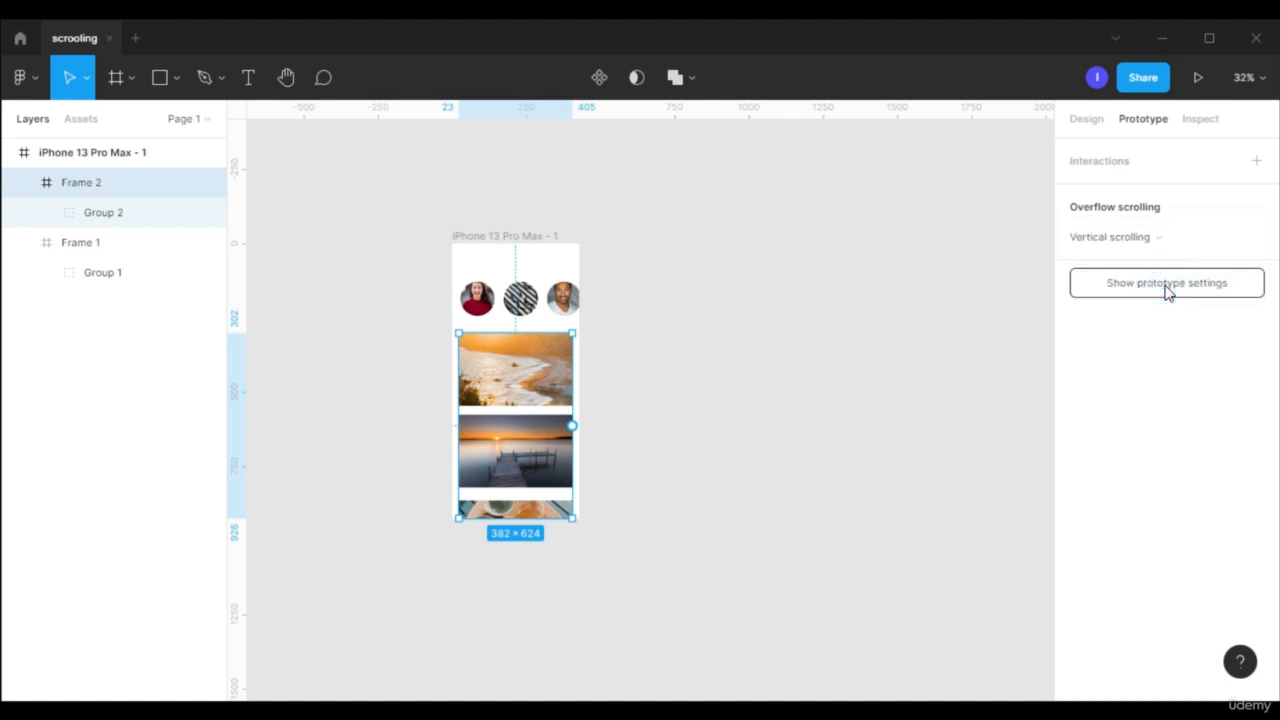
# - Set the overflow scrolling of the photo circles' frame to Horizontal scrolling
pyautogui.click(555, 298)
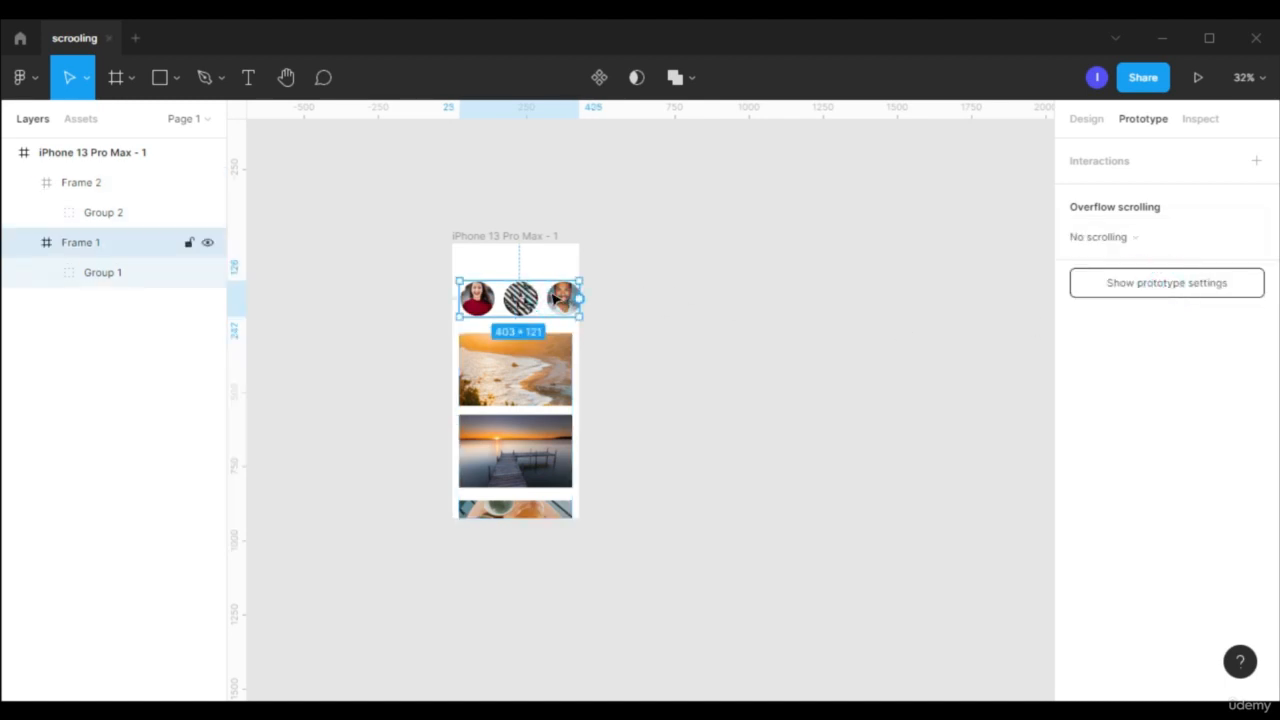
pyautogui.click(1140, 248)
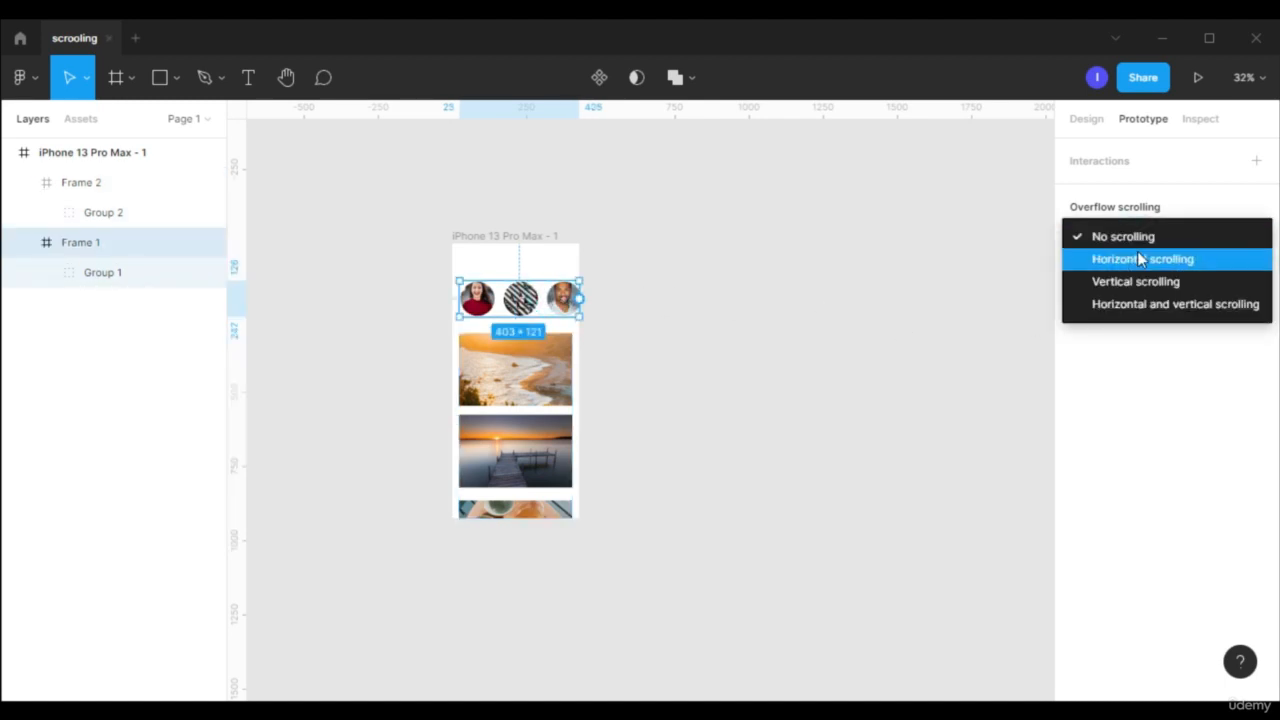
pyautogui.click(1146, 262)
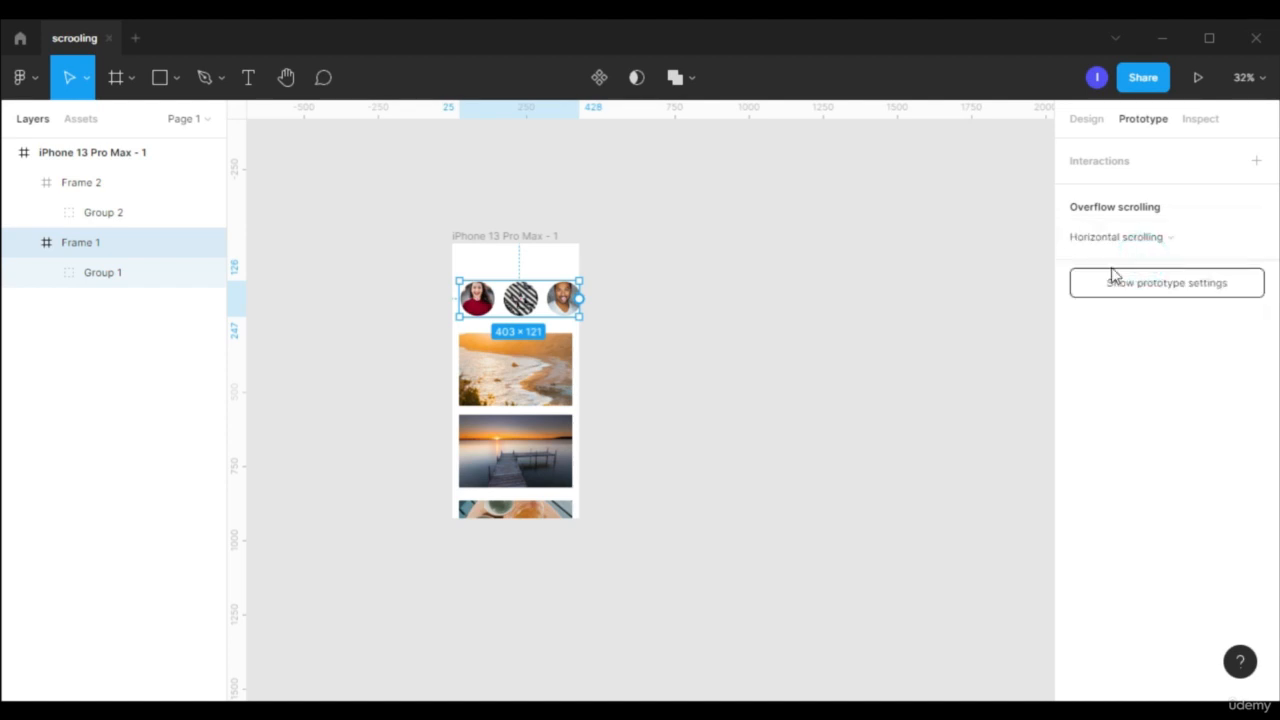
# - Change the iPhone 13 Pro Max frame's fill colour to black, 000000
pyautogui.click(480, 236)
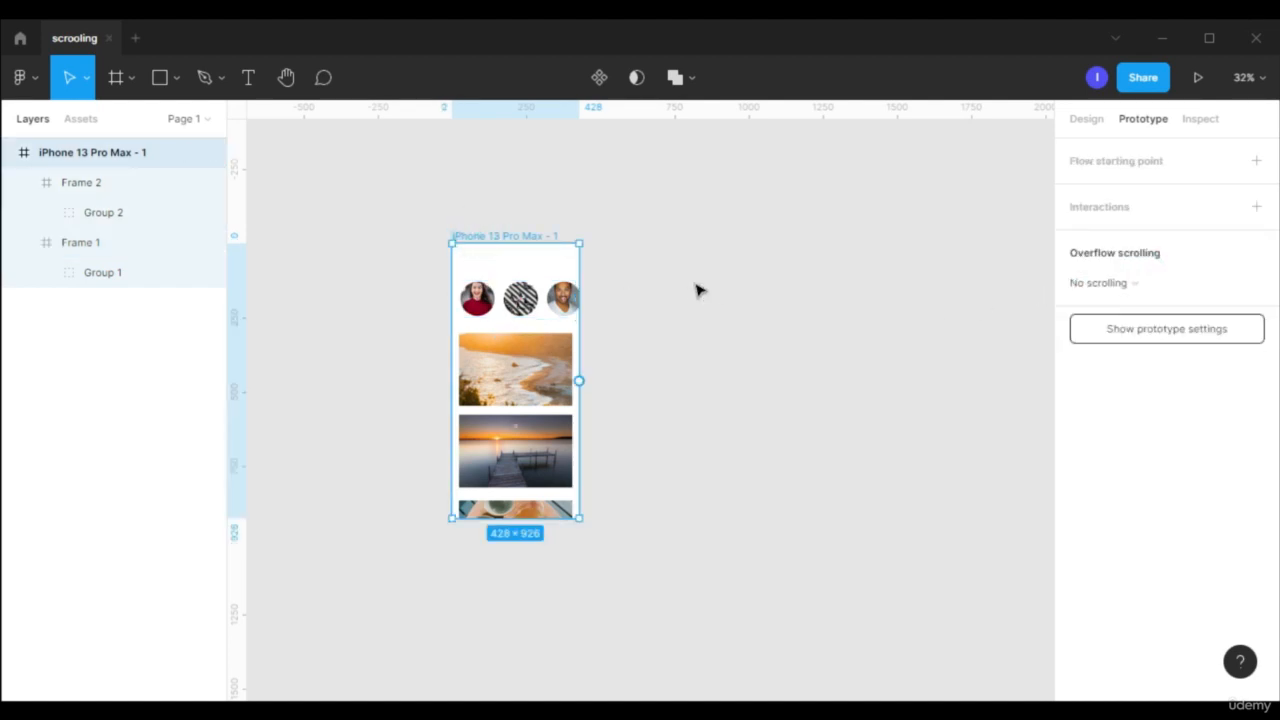
pyautogui.click(1088, 124)
pyautogui.scroll(-3, 1130, 400)
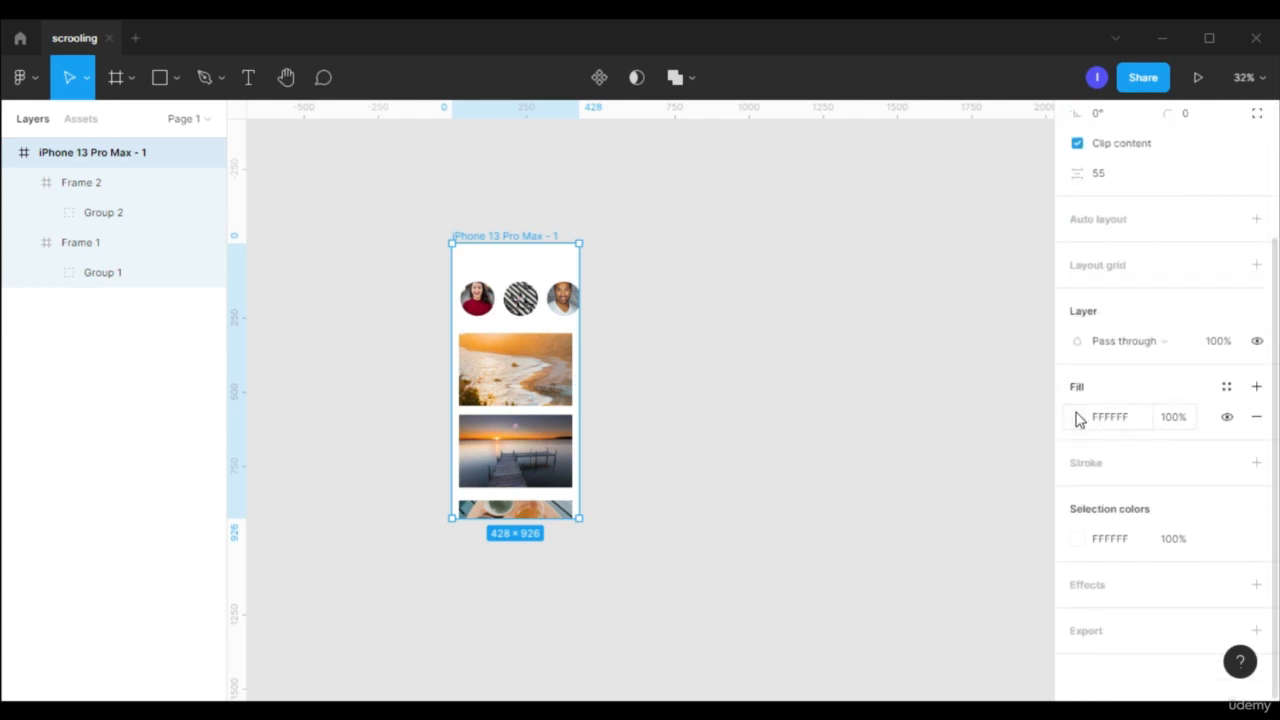
pyautogui.click(1080, 418)
pyautogui.moveTo(989, 351); pyautogui.dragTo(770, 381)
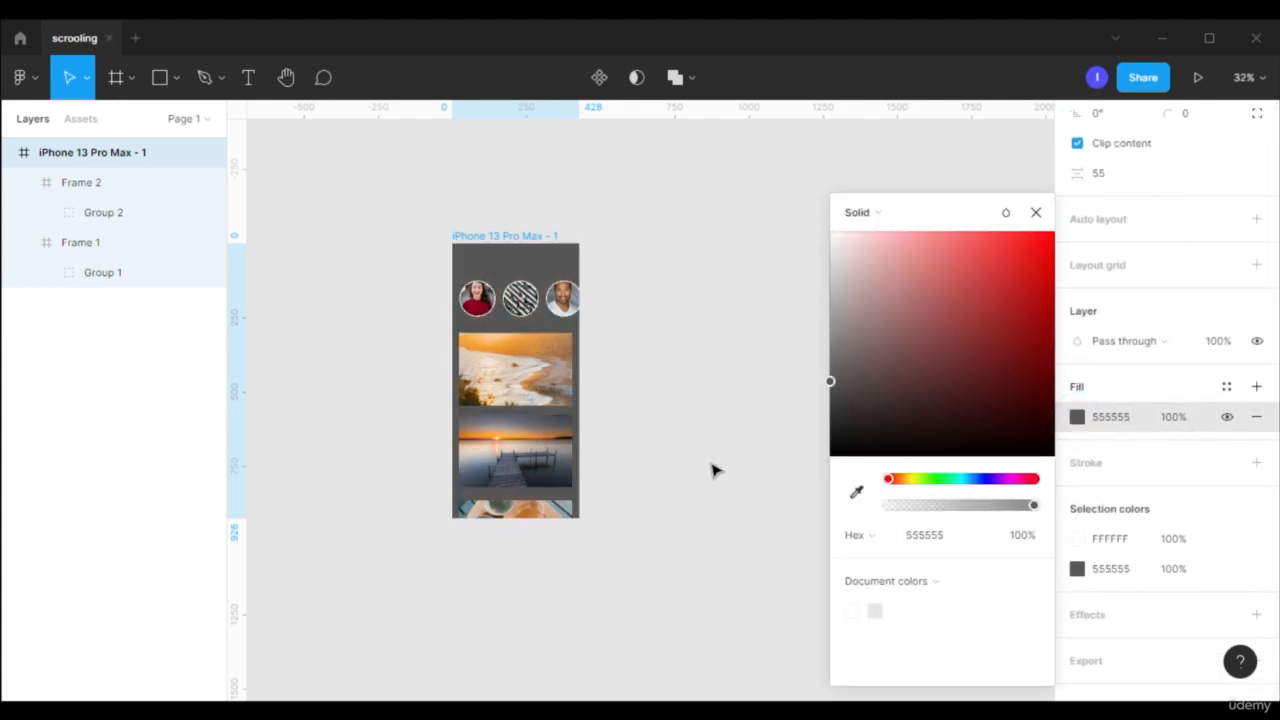
pyautogui.moveTo(714, 470); pyautogui.dragTo(809, 360)
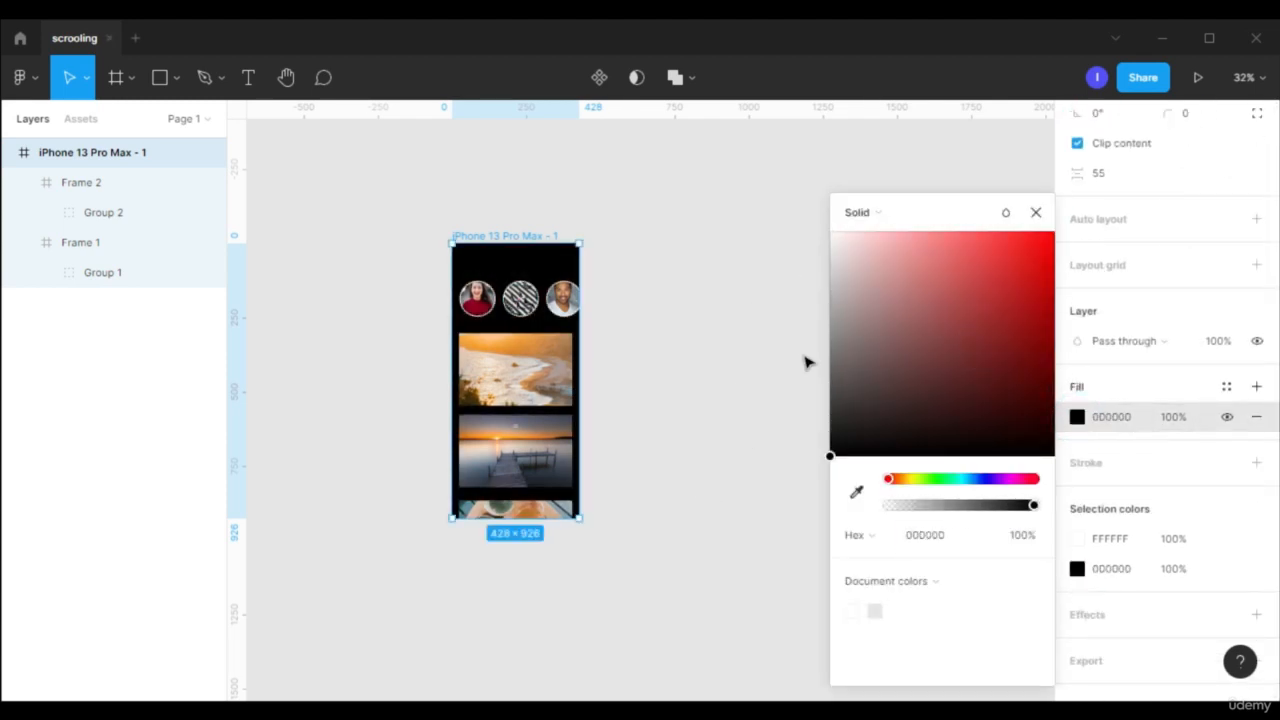
pyautogui.click(1045, 220)
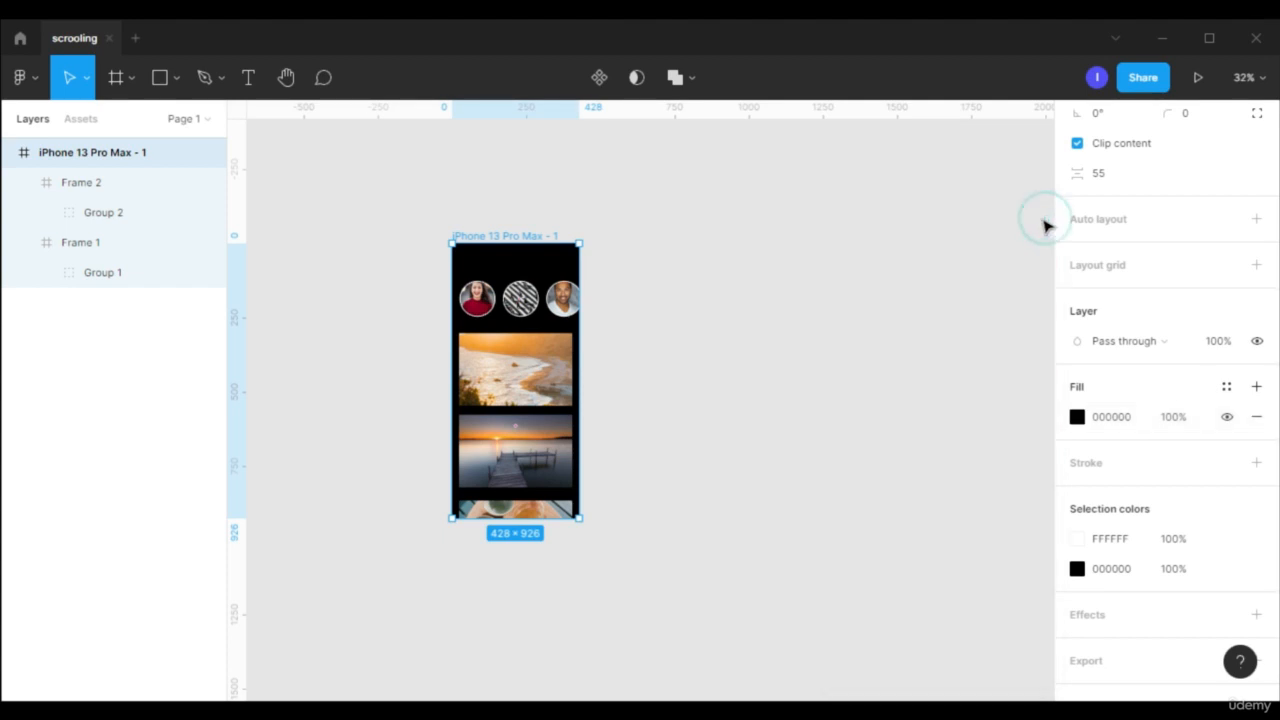
# - Run the prototype preview and swipe the row of photo circles sideways to test its horizontal scrolling
pyautogui.click(1198, 80)
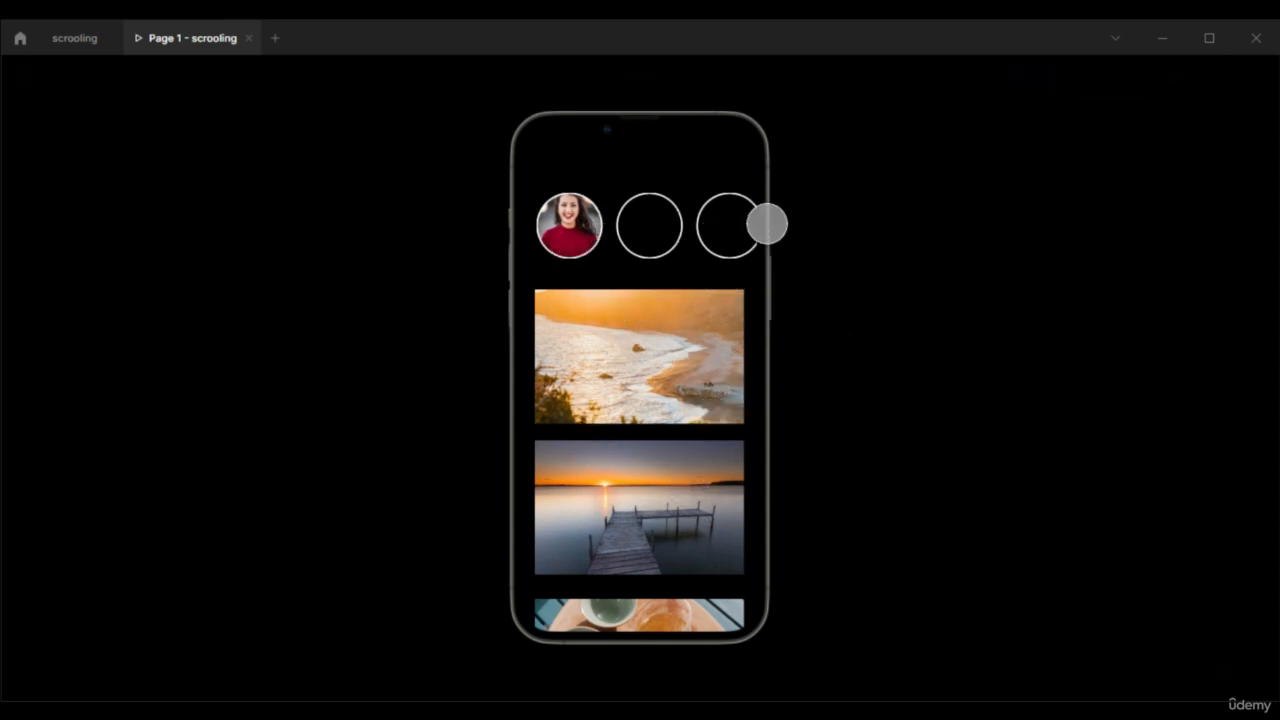
pyautogui.moveTo(715, 241); pyautogui.dragTo(296, 338)
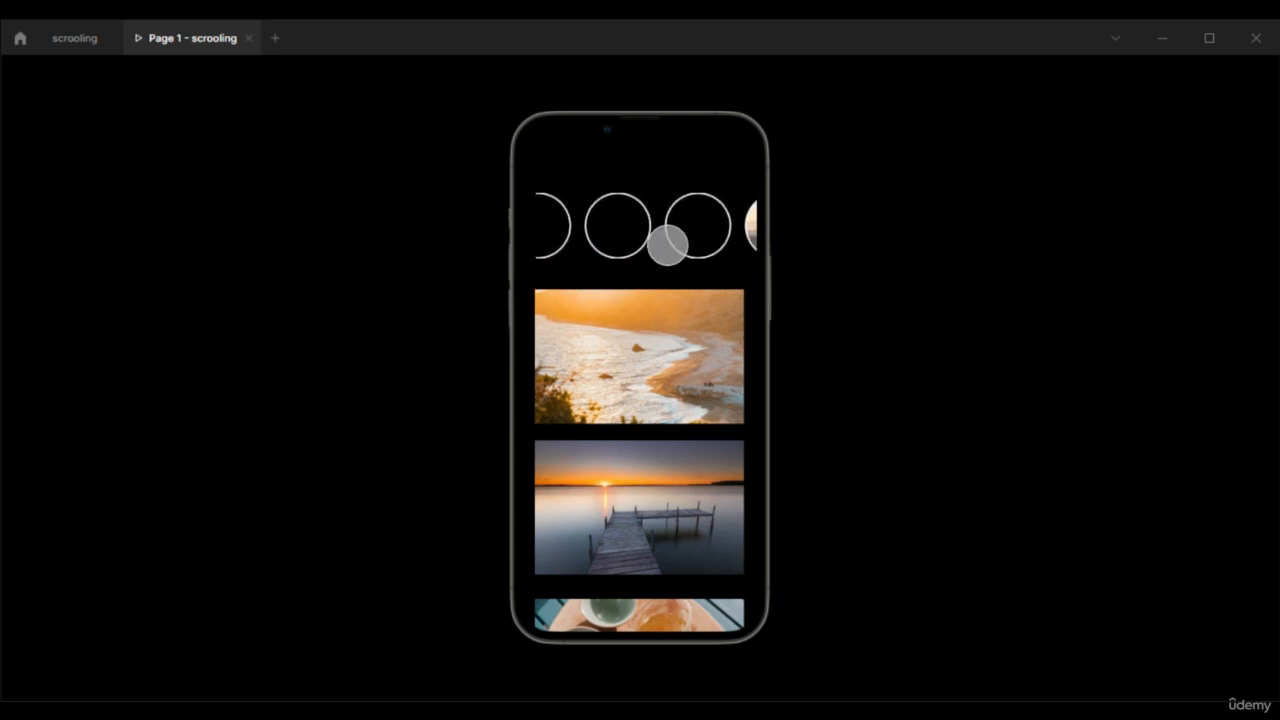
pyautogui.moveTo(666, 240); pyautogui.dragTo(391, 303)
pyautogui.moveTo(15, 424); pyautogui.dragTo(524, 415)
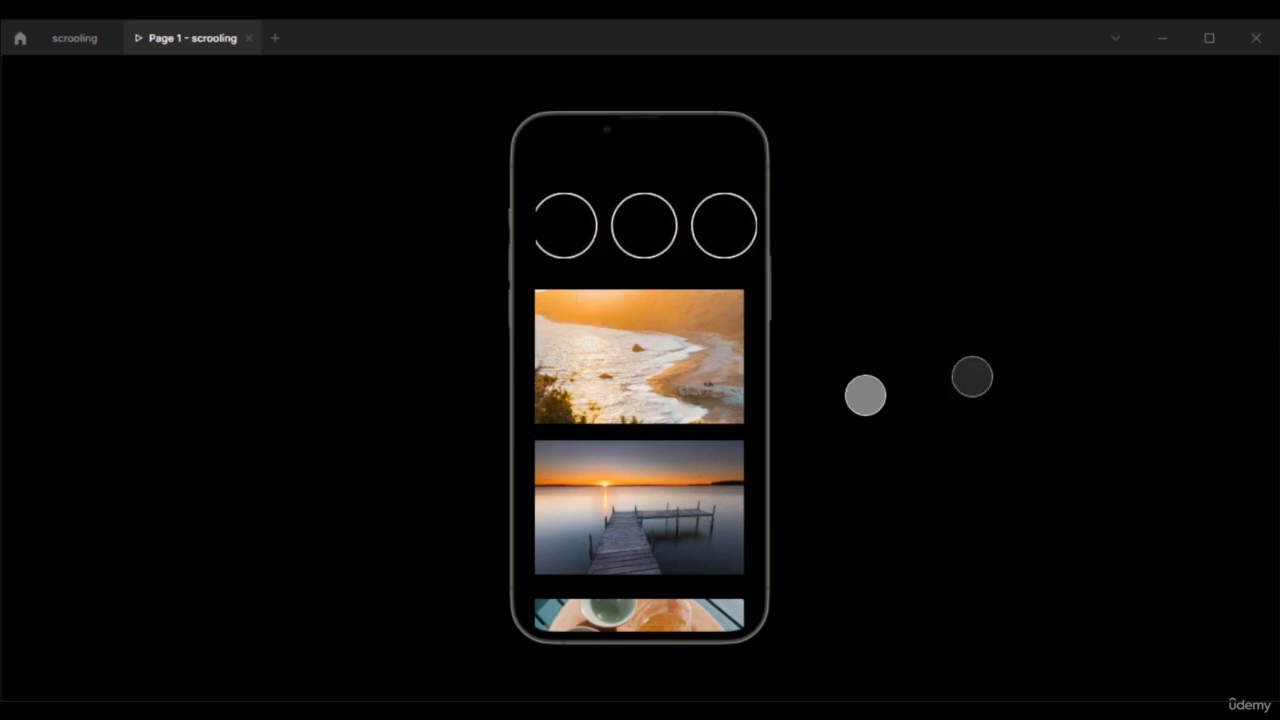
# - Scroll the image posts up and down in the prototype preview to test their vertical scrolling
pyautogui.moveTo(626, 523); pyautogui.dragTo(729, 260)
pyautogui.moveTo(656, 550); pyautogui.dragTo(655, 510)
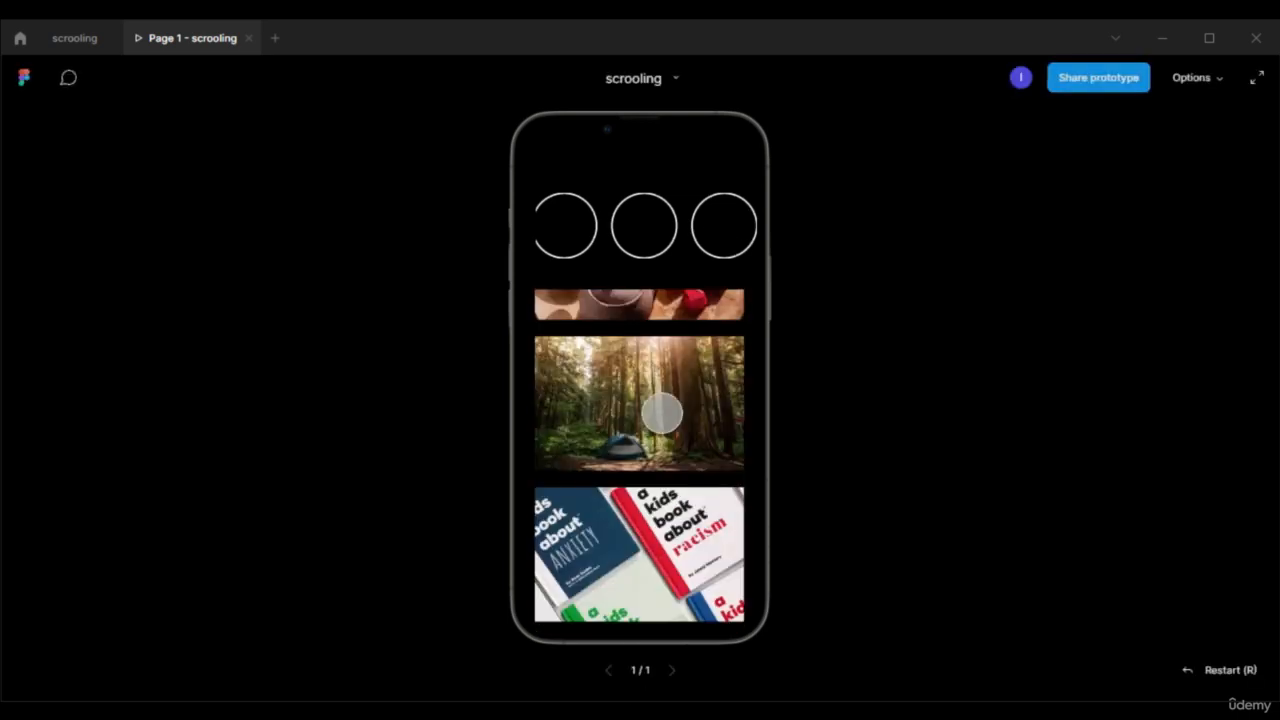
pyautogui.moveTo(650, 345); pyautogui.dragTo(658, 410)
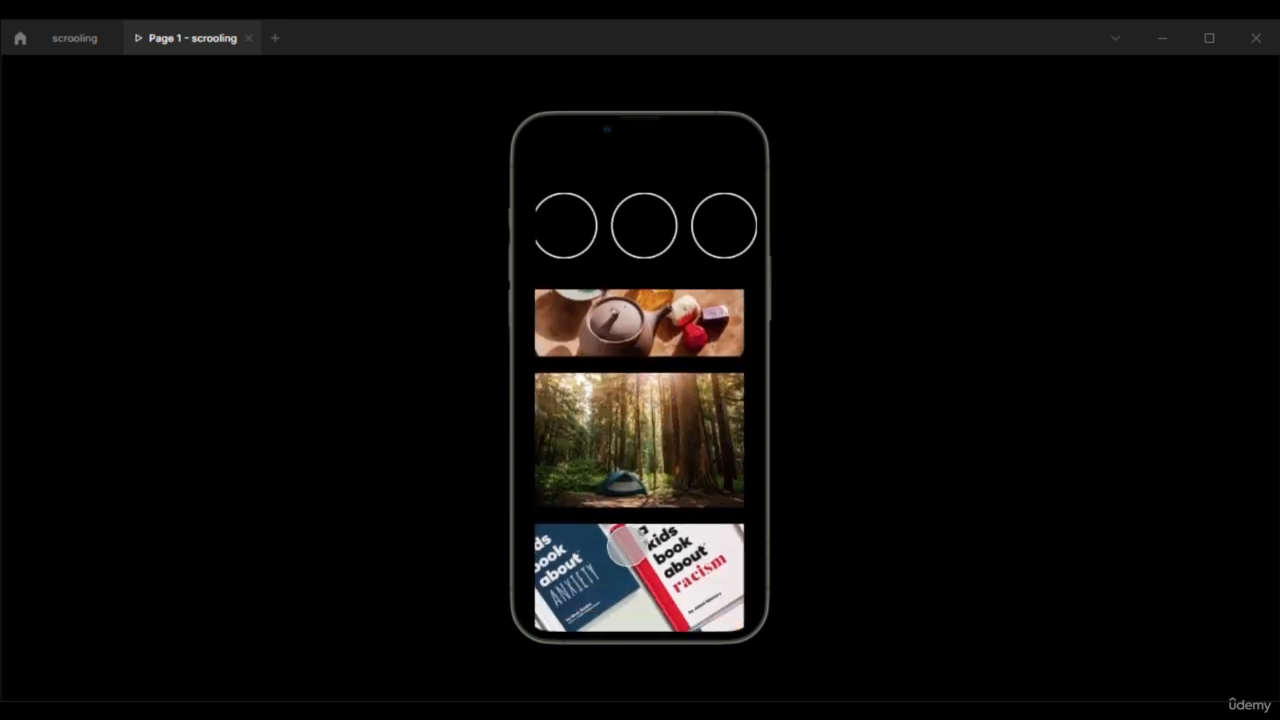
pyautogui.moveTo(680, 286); pyautogui.dragTo(653, 364)
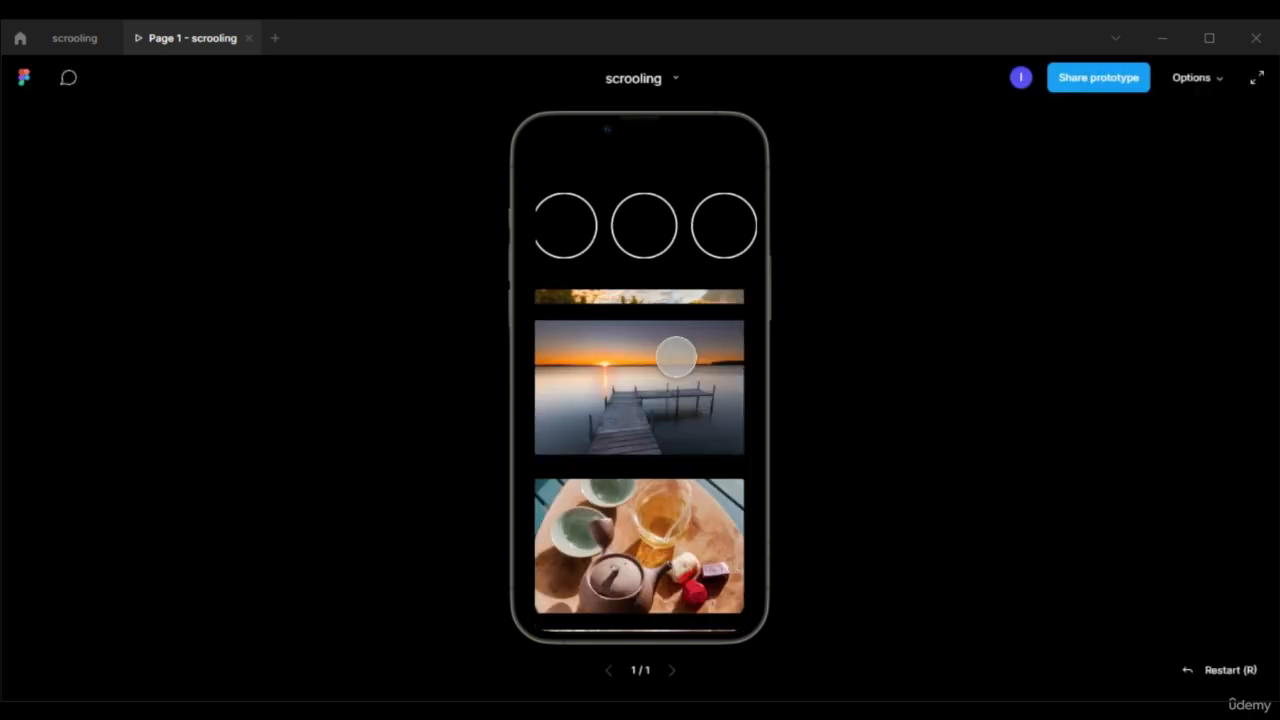